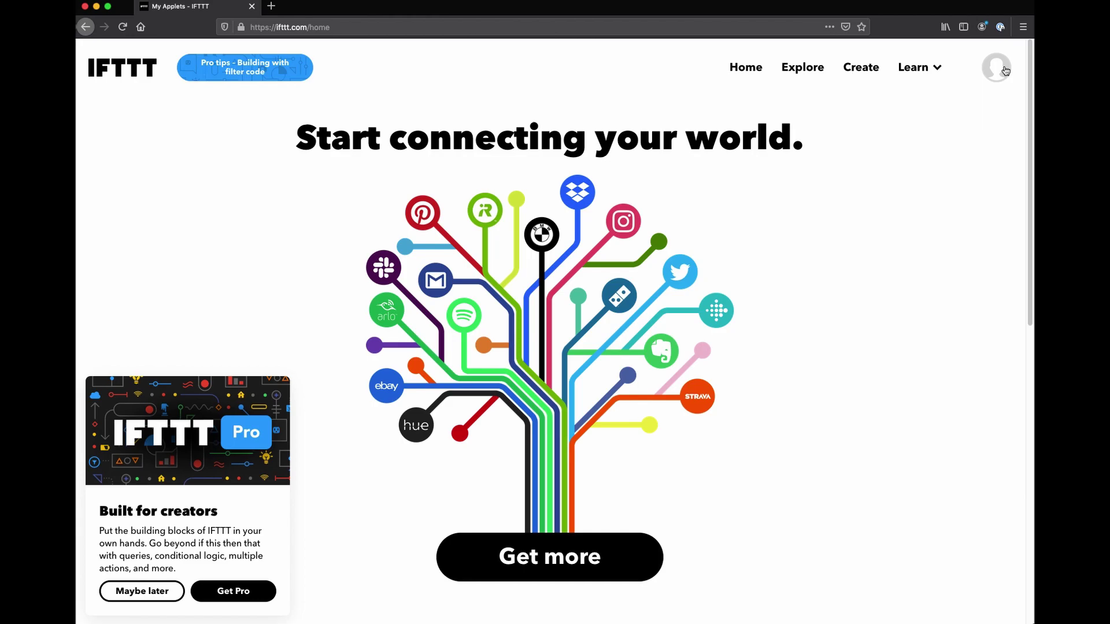
# Start a new applet, choose the Webhooks "Receive a web request" trigger, and connect the Webhooks service
pyautogui.click(862, 69)
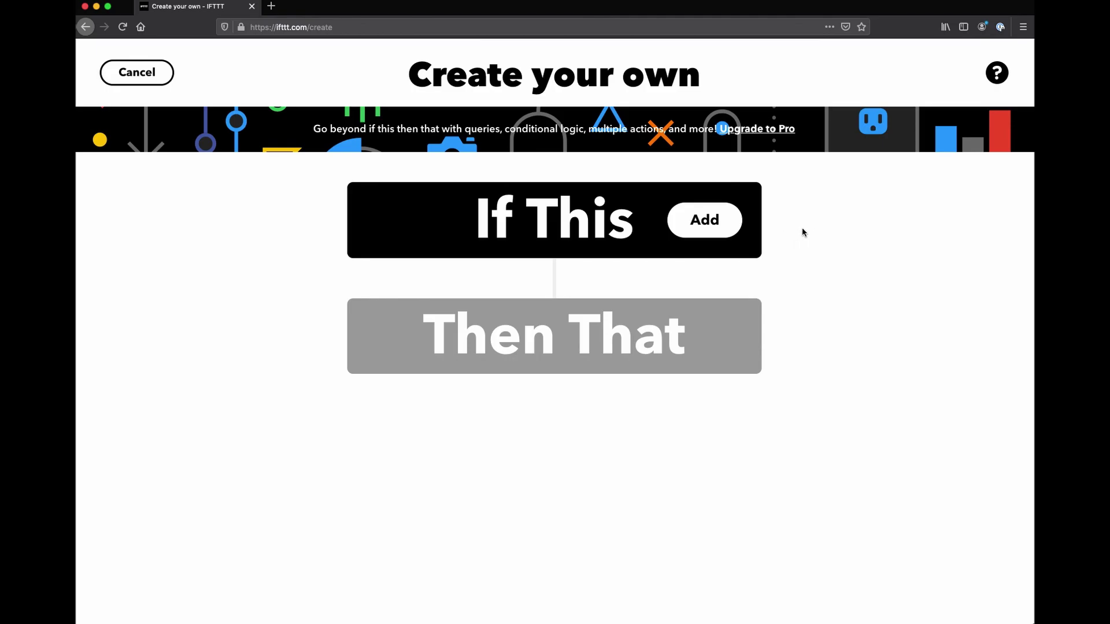
pyautogui.click(717, 222)
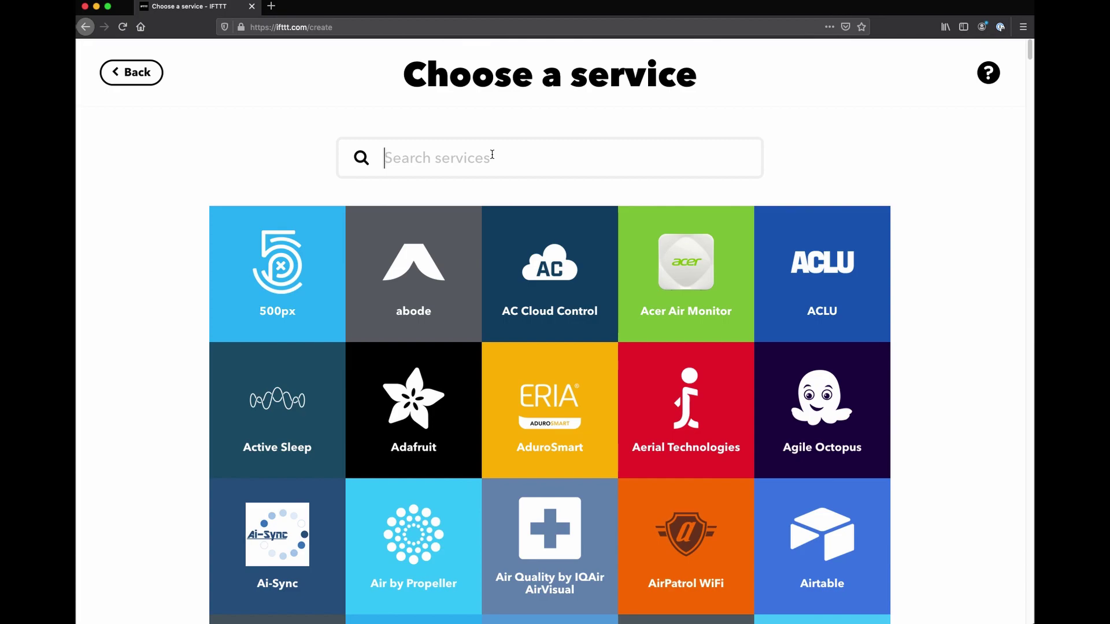
pyautogui.write('webh')
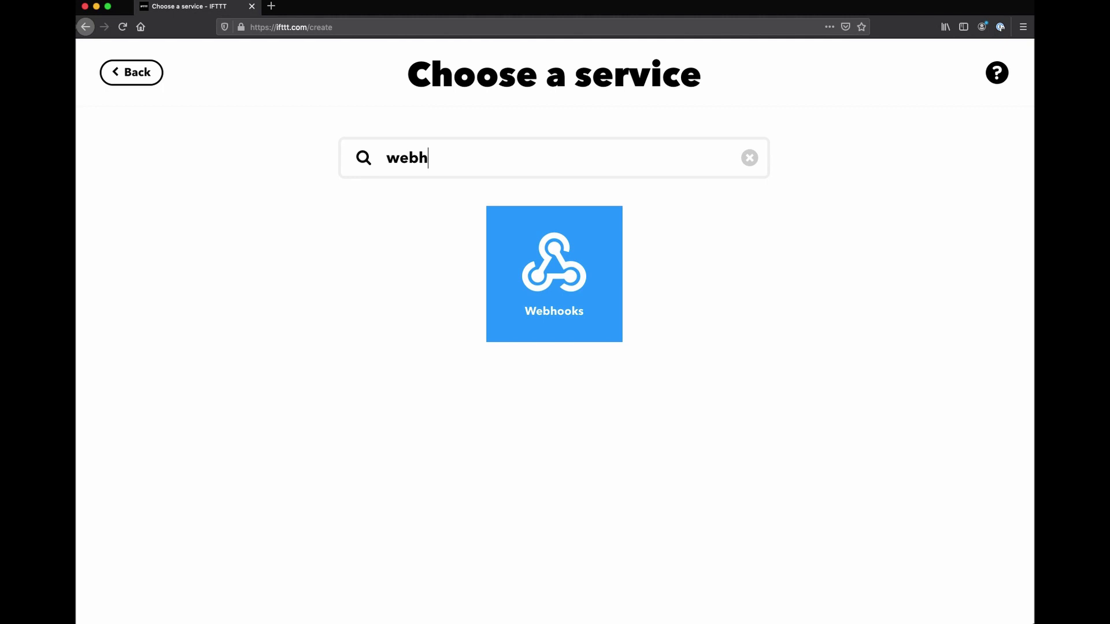
pyautogui.click(560, 285)
pyautogui.scroll(-1, 768, 289)
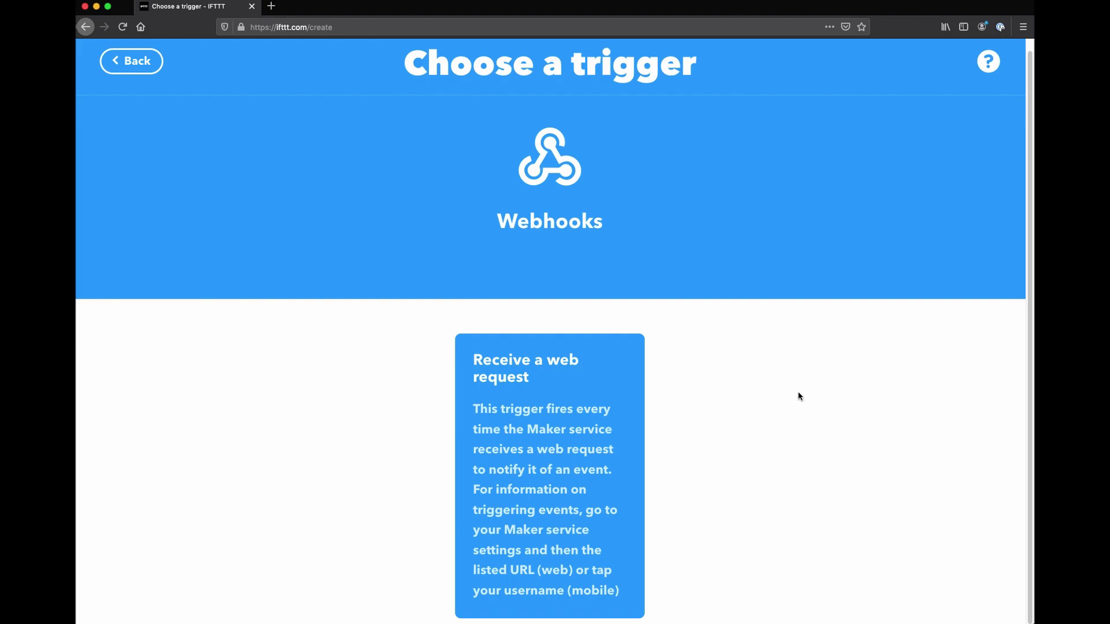
pyautogui.click(542, 383)
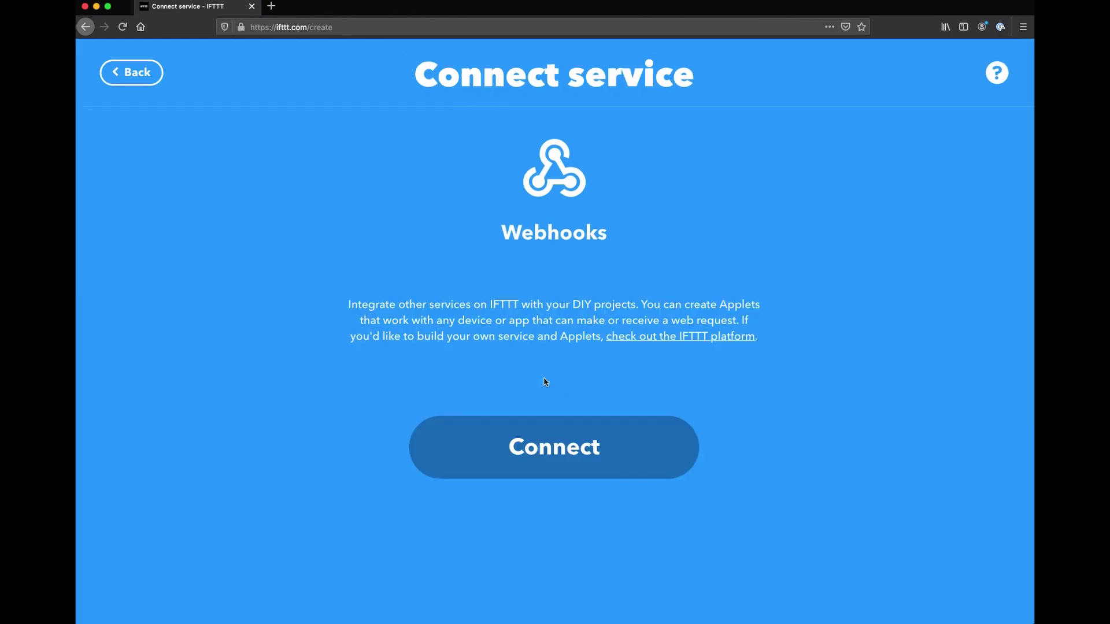
pyautogui.click(602, 460)
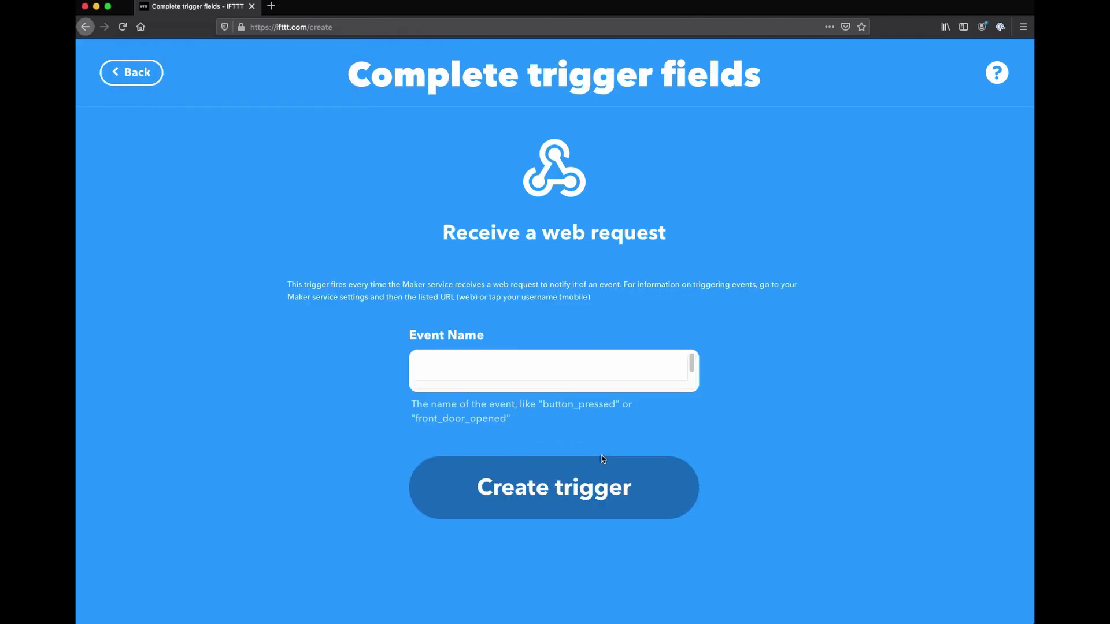
# Name the web request event lamp_on and create the trigger
pyautogui.click(496, 369)
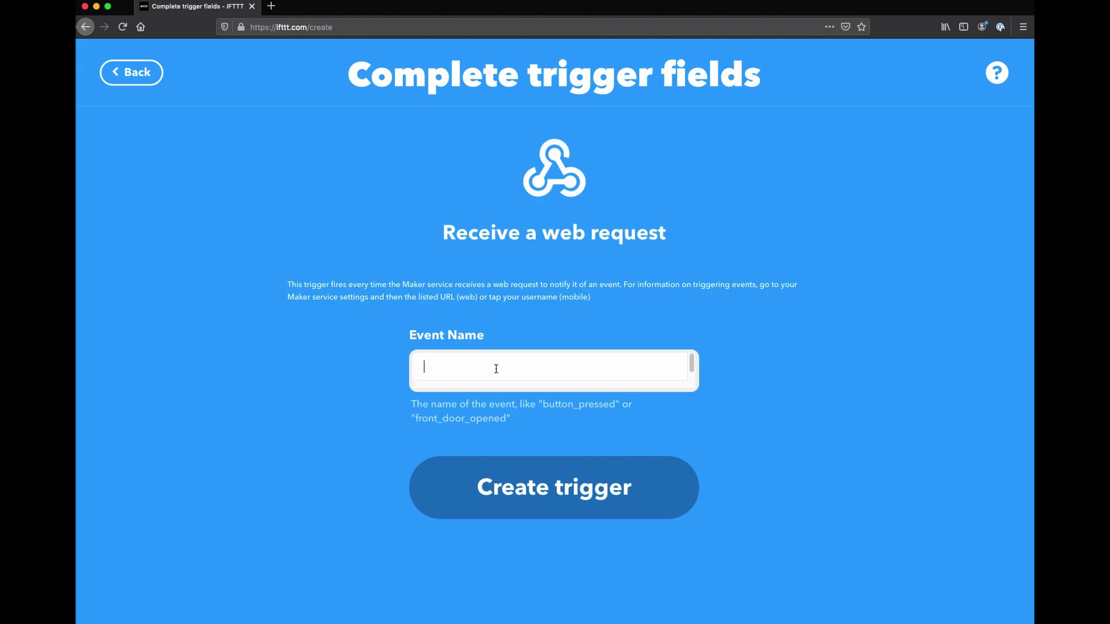
pyautogui.write('lamp_onn')
pyautogui.press('BackSpace')
pyautogui.click(578, 487)
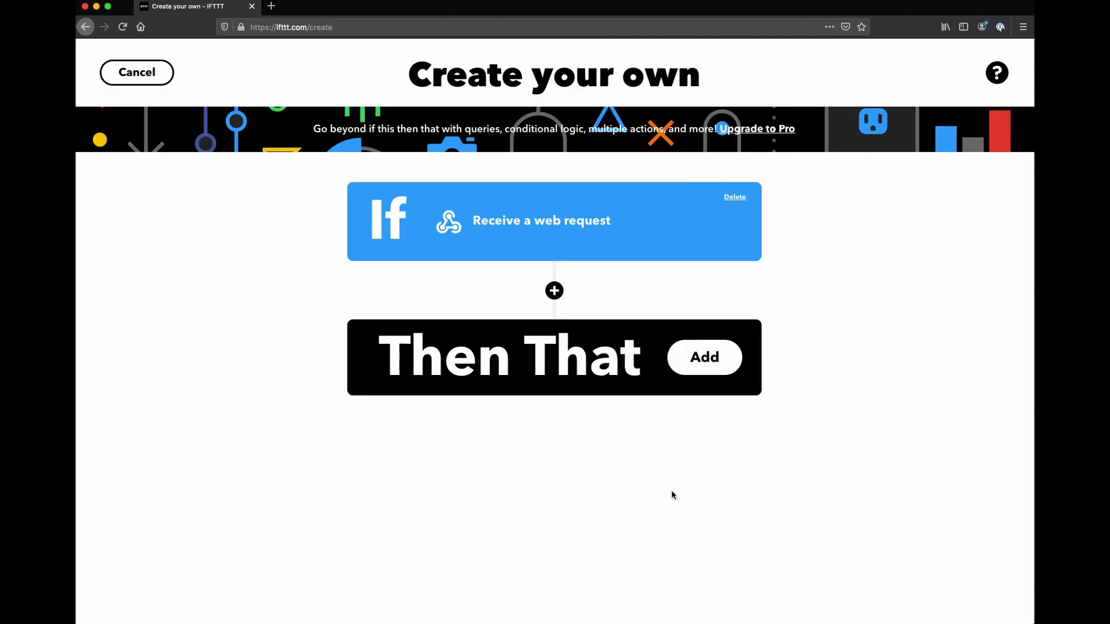
# Choose the WeMo Smart Plug service's "Turn on" action for the applet's Then That part
pyautogui.click(562, 357)
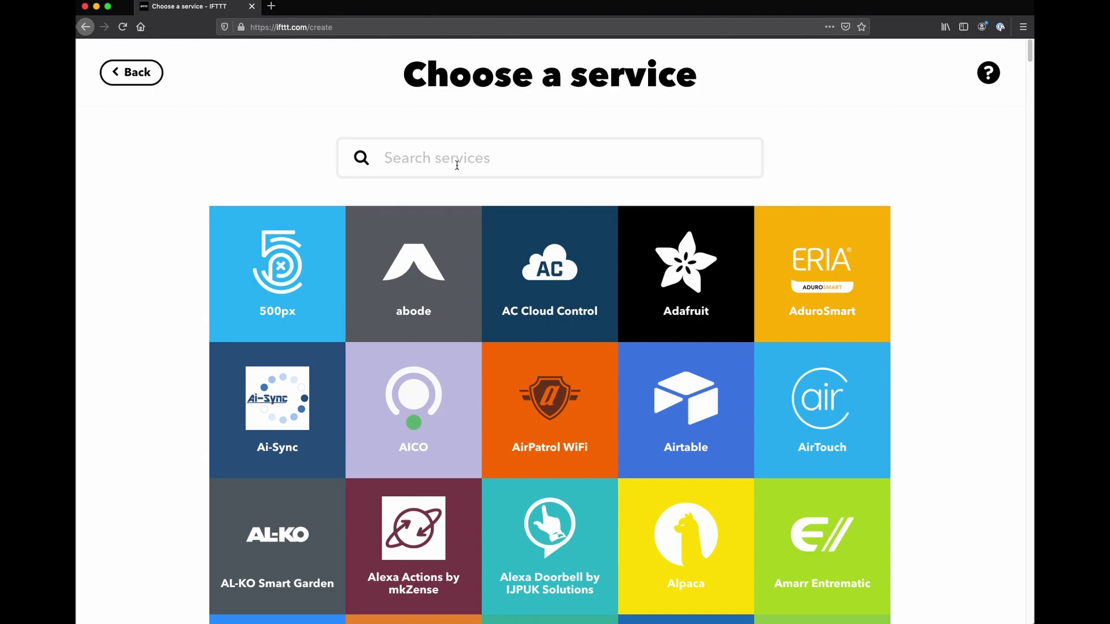
pyautogui.write('wemo')
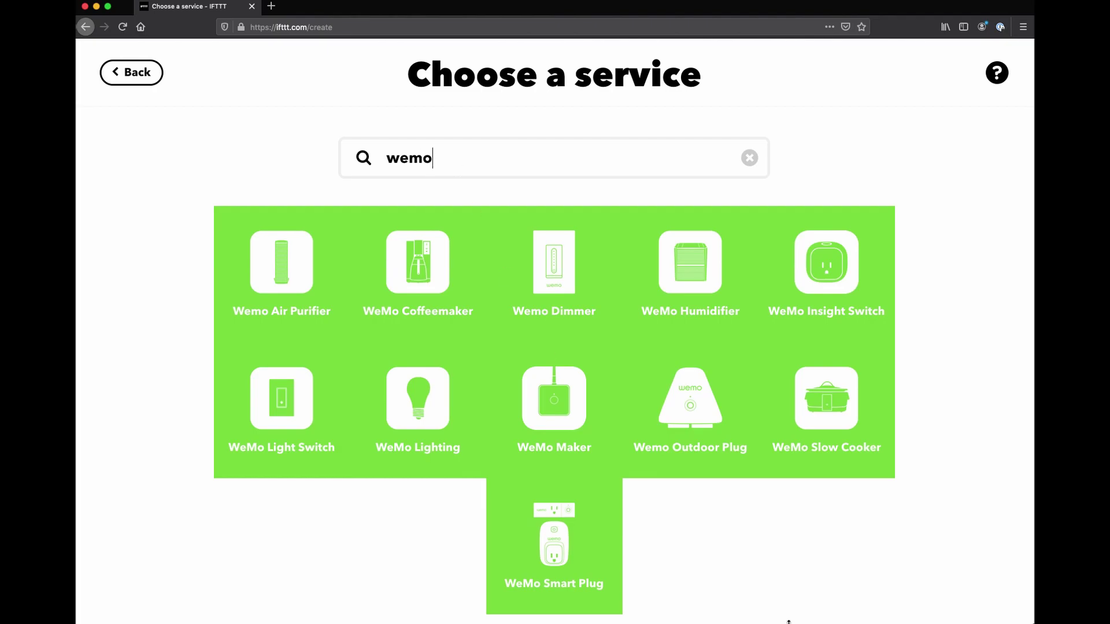
pyautogui.click(546, 557)
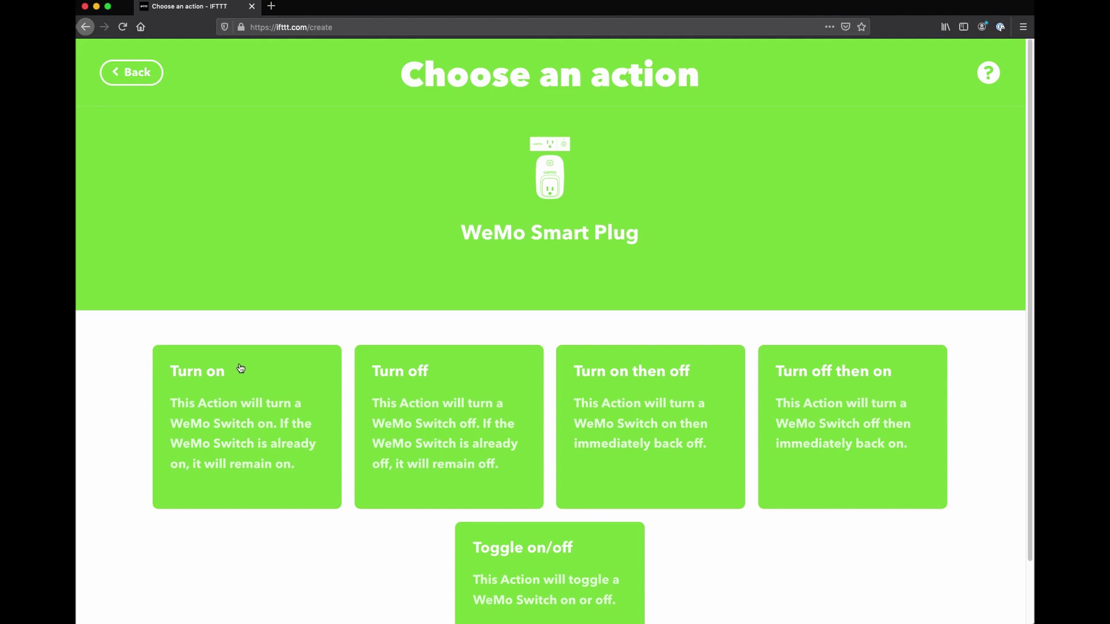
pyautogui.click(249, 378)
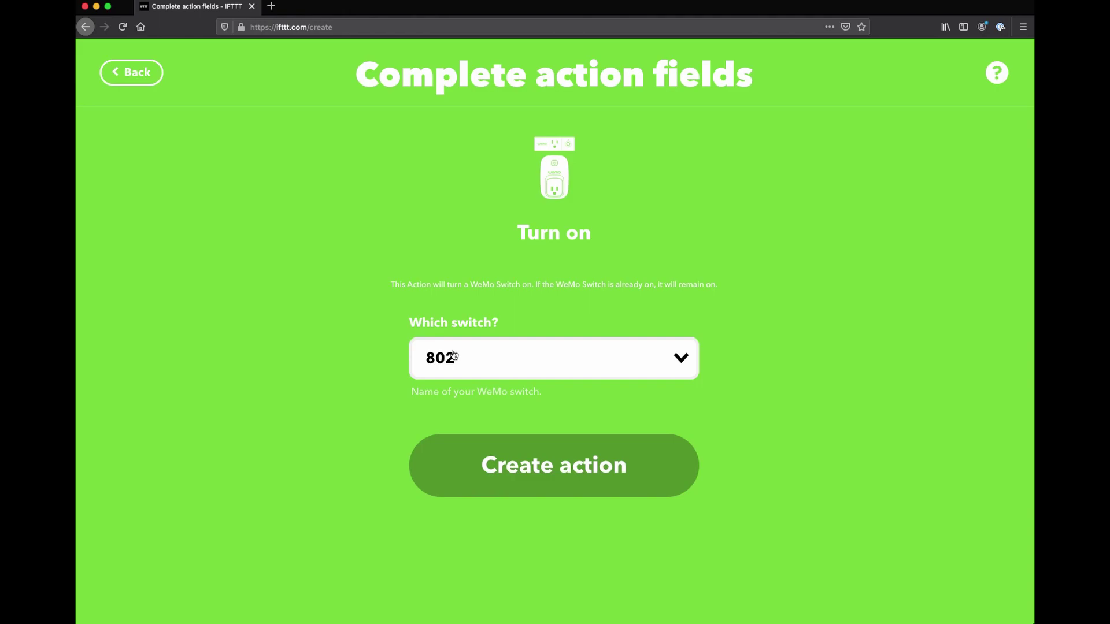
# Create the Turn on action for switch 802 and finish the applet with its suggested title
pyautogui.click(454, 354)
pyautogui.click(445, 353)
pyautogui.click(538, 467)
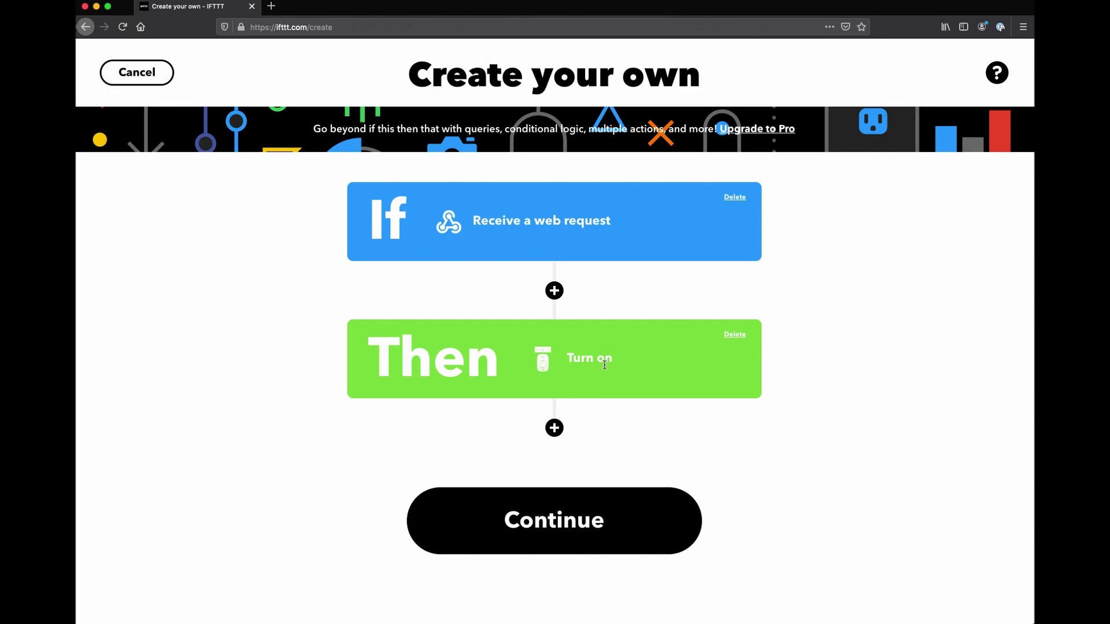
pyautogui.click(657, 526)
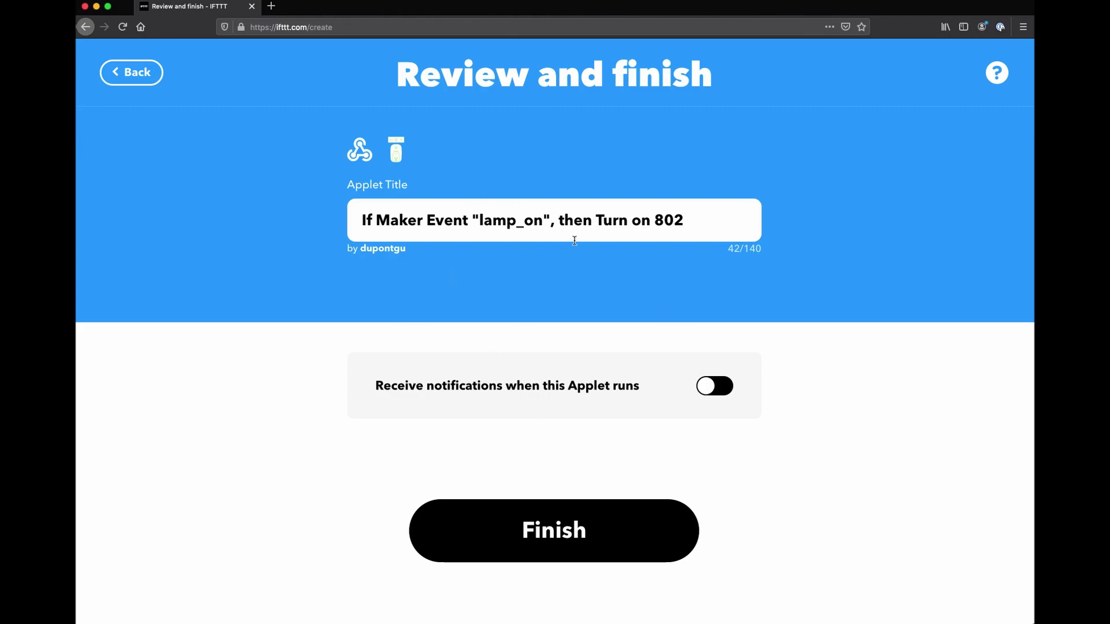
pyautogui.click(544, 523)
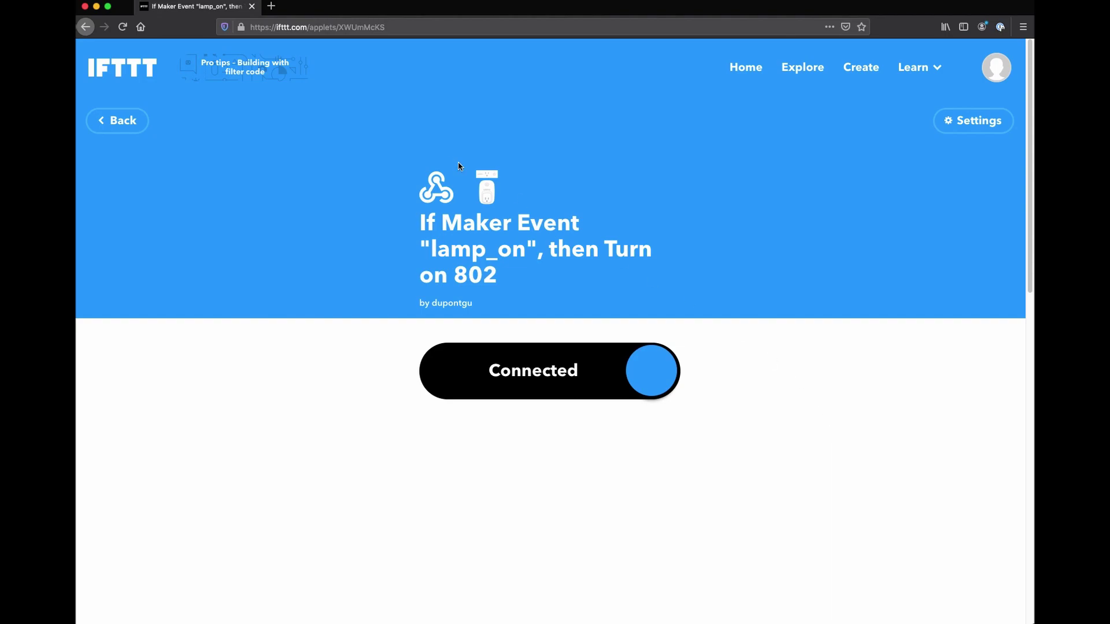
# Open the Webhooks service settings and load the account URL containing the webhook key in a new browser tab
pyautogui.click(438, 190)
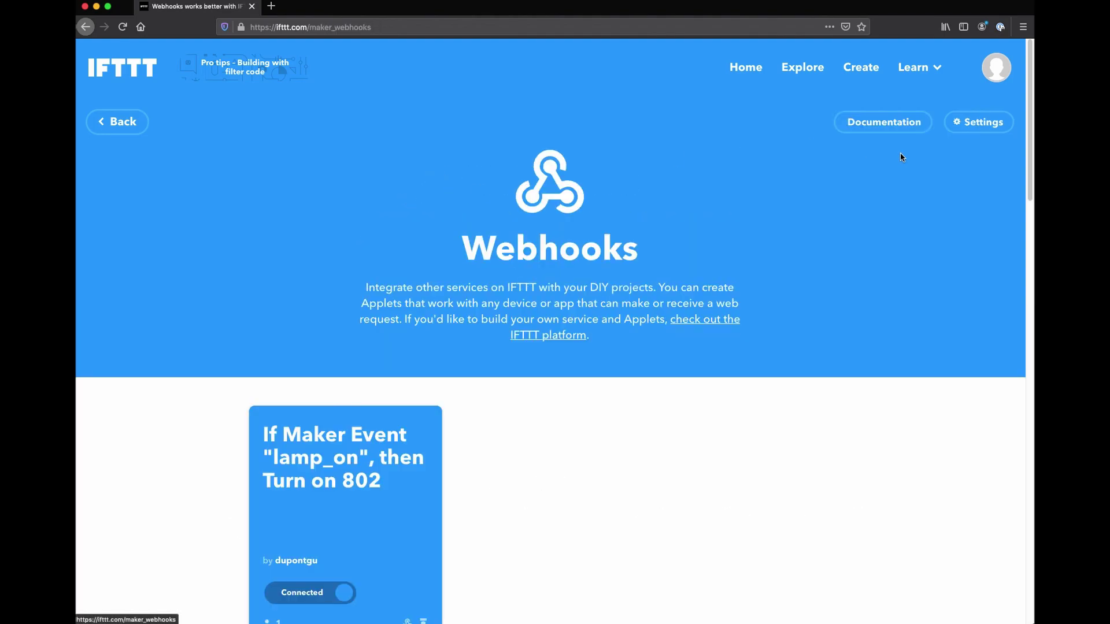
pyautogui.click(967, 123)
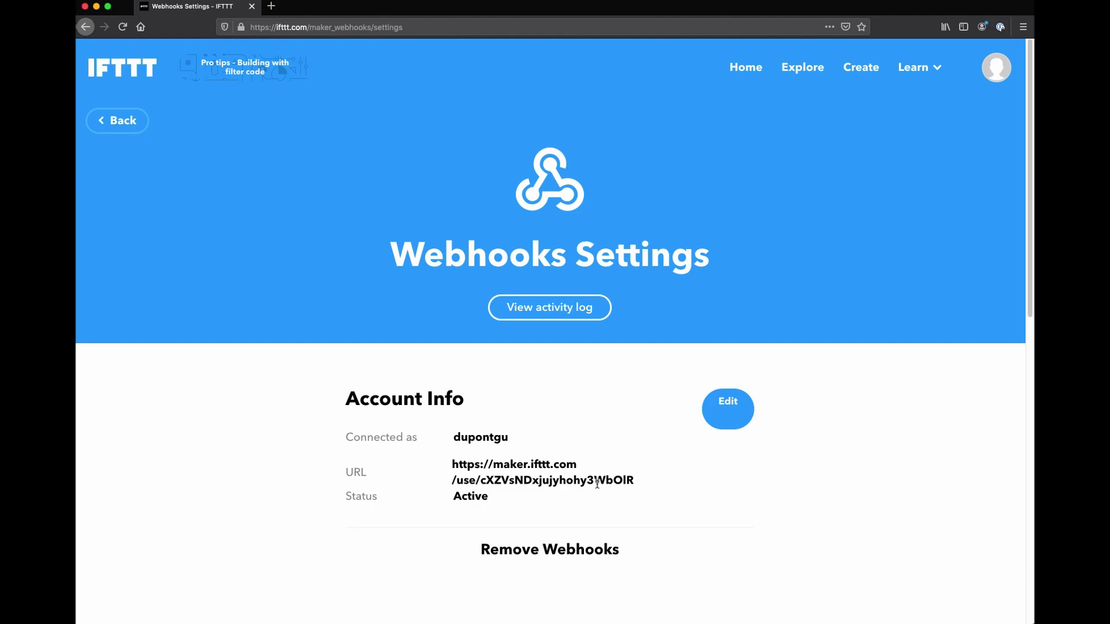
pyautogui.moveTo(636, 484); pyautogui.dragTo(452, 469)
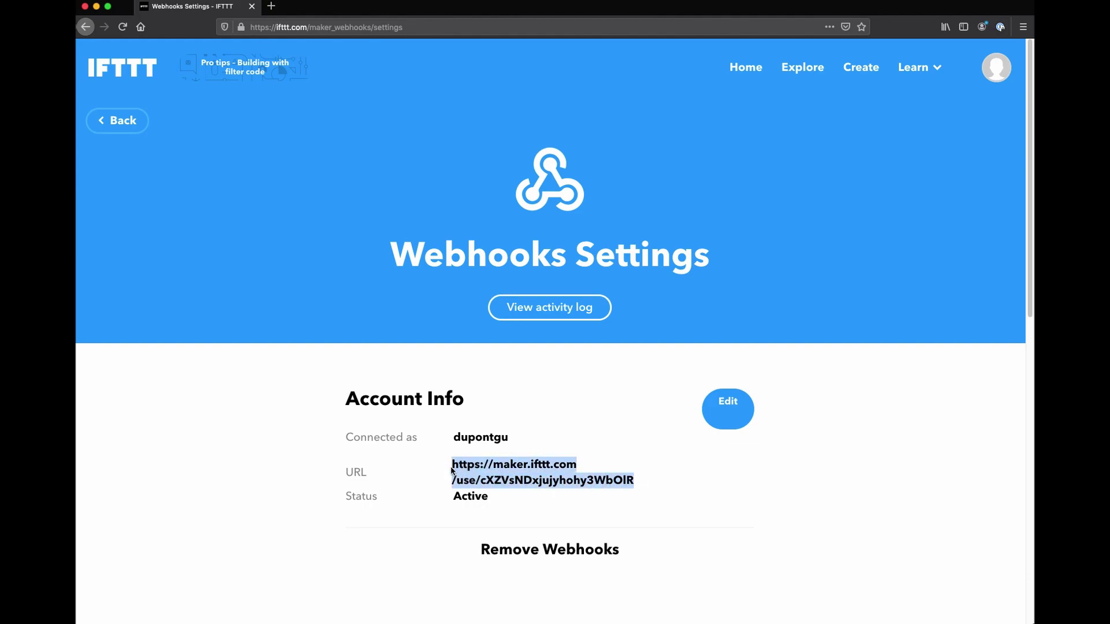
pyautogui.click(271, 6)
pyautogui.press('super+v')
pyautogui.press('Return')
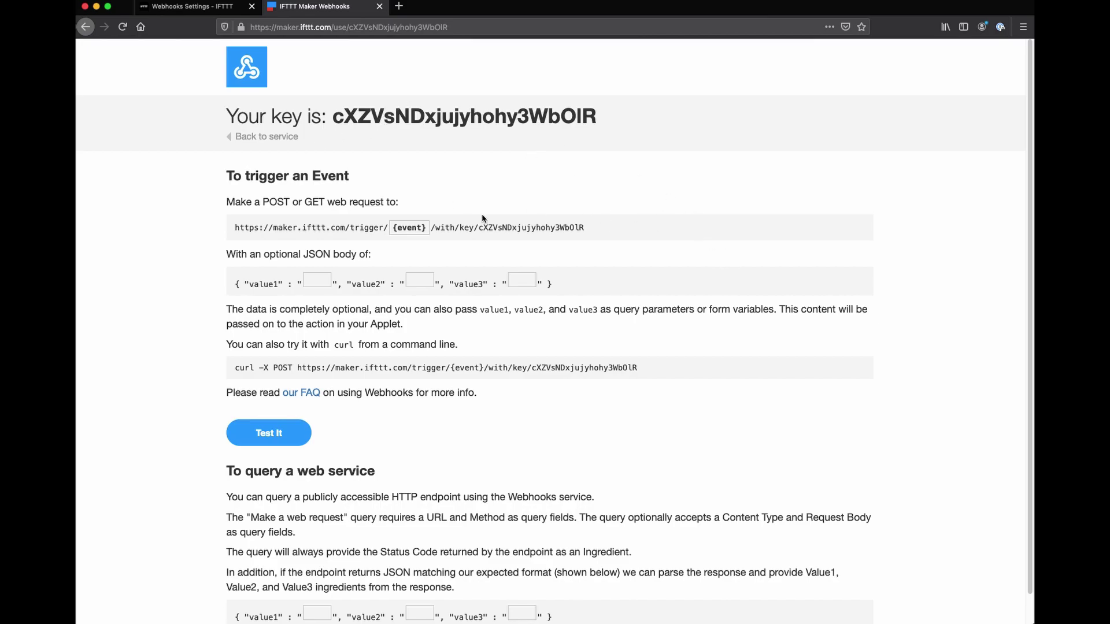
# Copy the event trigger URL containing the webhook key and load it in another new tab
pyautogui.moveTo(232, 227); pyautogui.dragTo(585, 227)
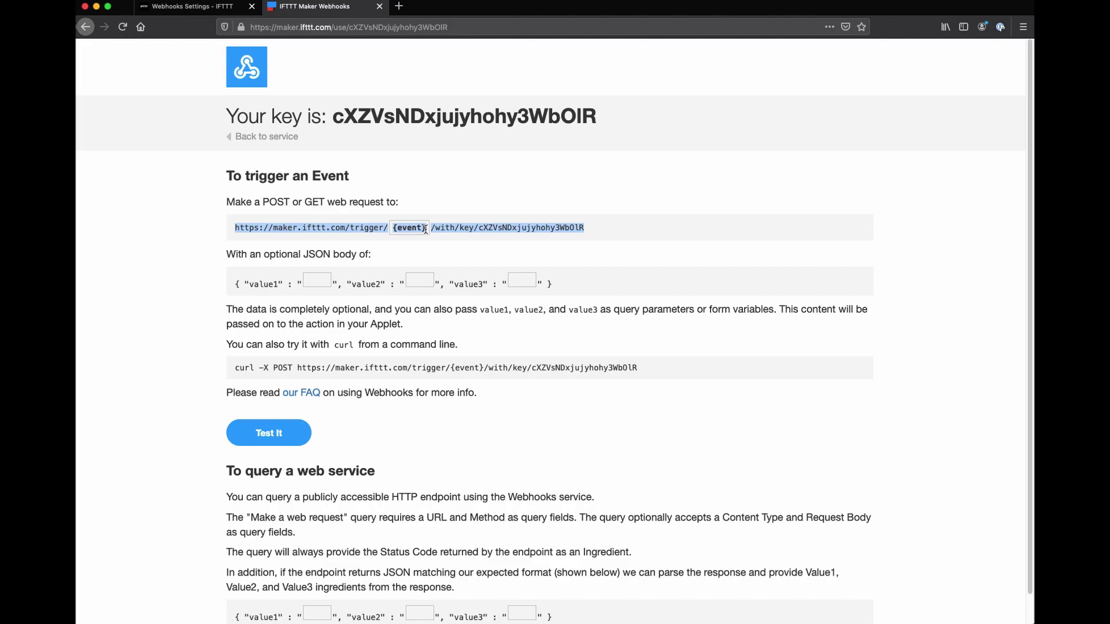
pyautogui.moveTo(635, 230); pyautogui.dragTo(231, 229)
pyautogui.press('super+c')
pyautogui.click(399, 6)
pyautogui.press('super+v')
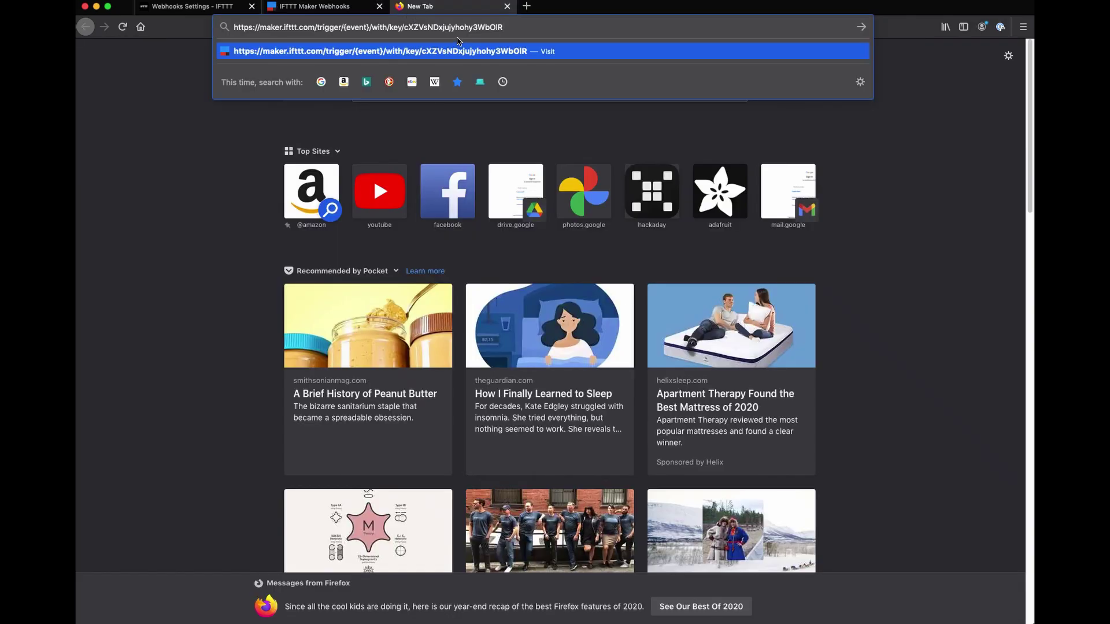
pyautogui.press('Return')
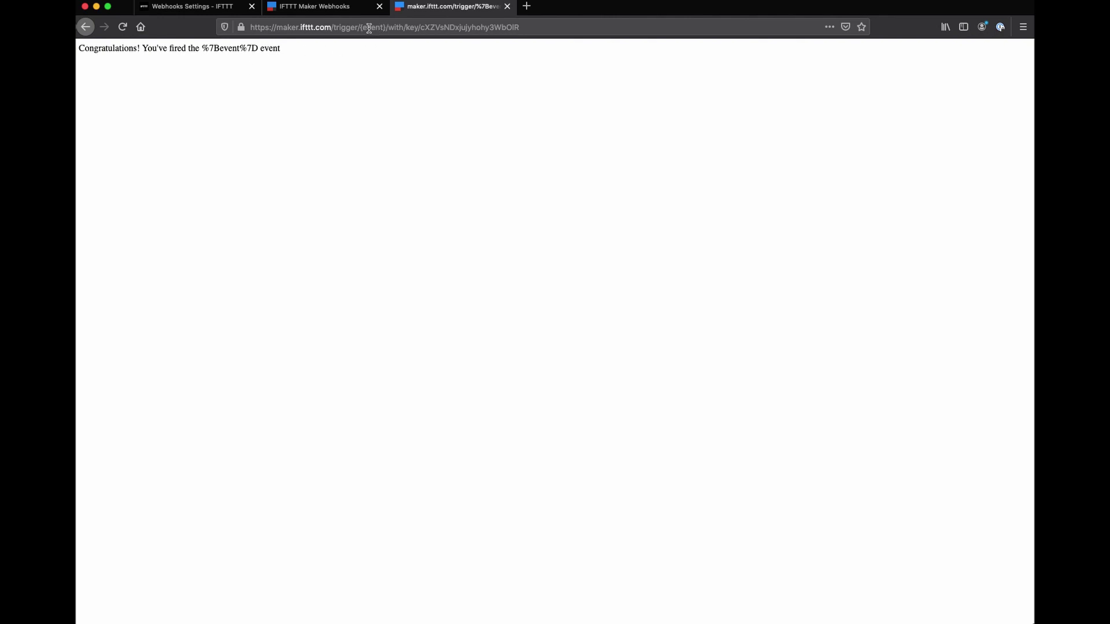
# Replace the {event} placeholder in the trigger URL with lamp_on and fire the event
pyautogui.moveTo(386, 28); pyautogui.dragTo(360, 28)
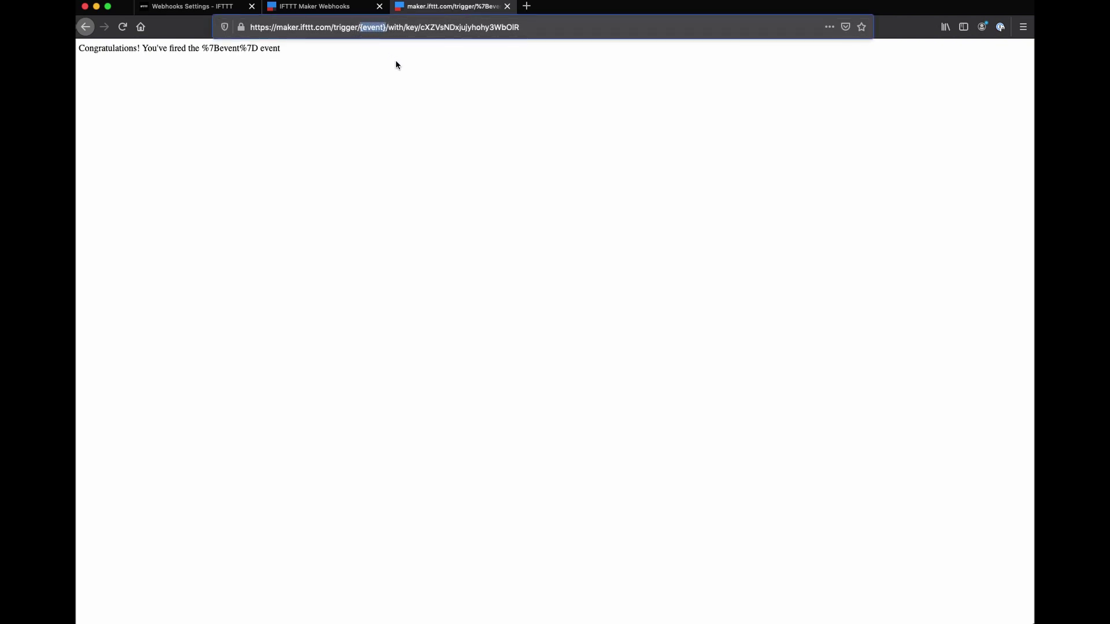
pyautogui.write('lamp_')
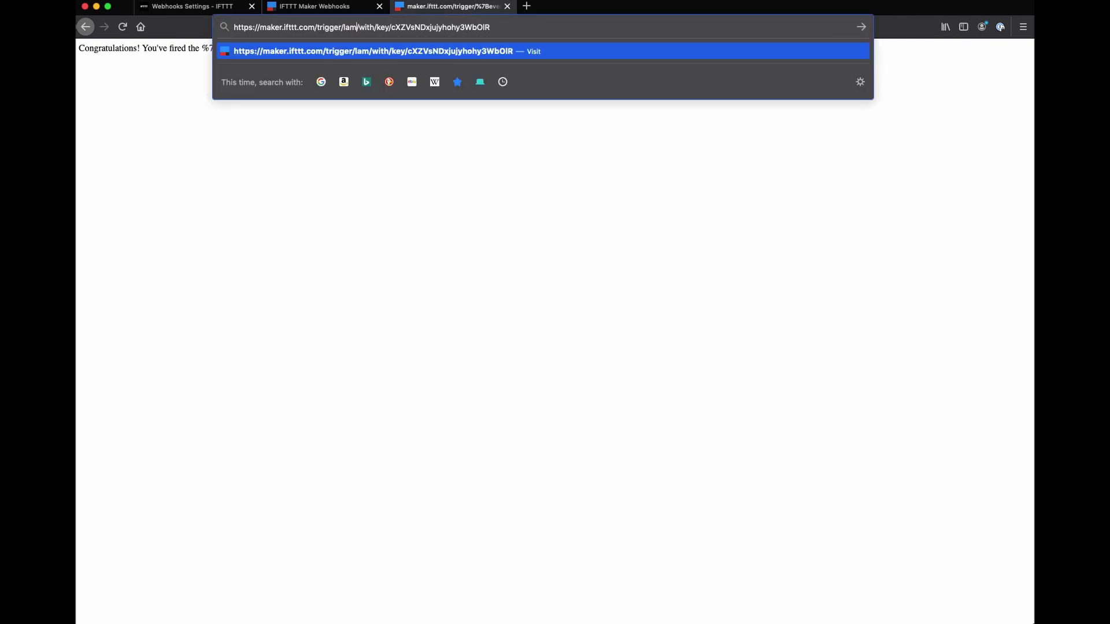
pyautogui.write('on')
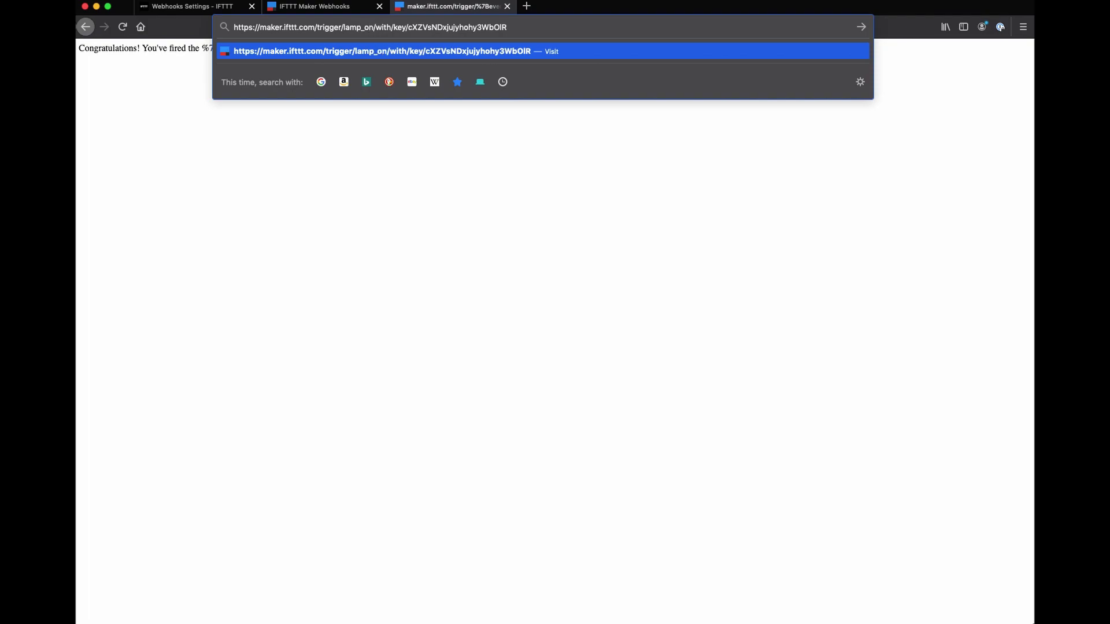
pyautogui.press('Return')
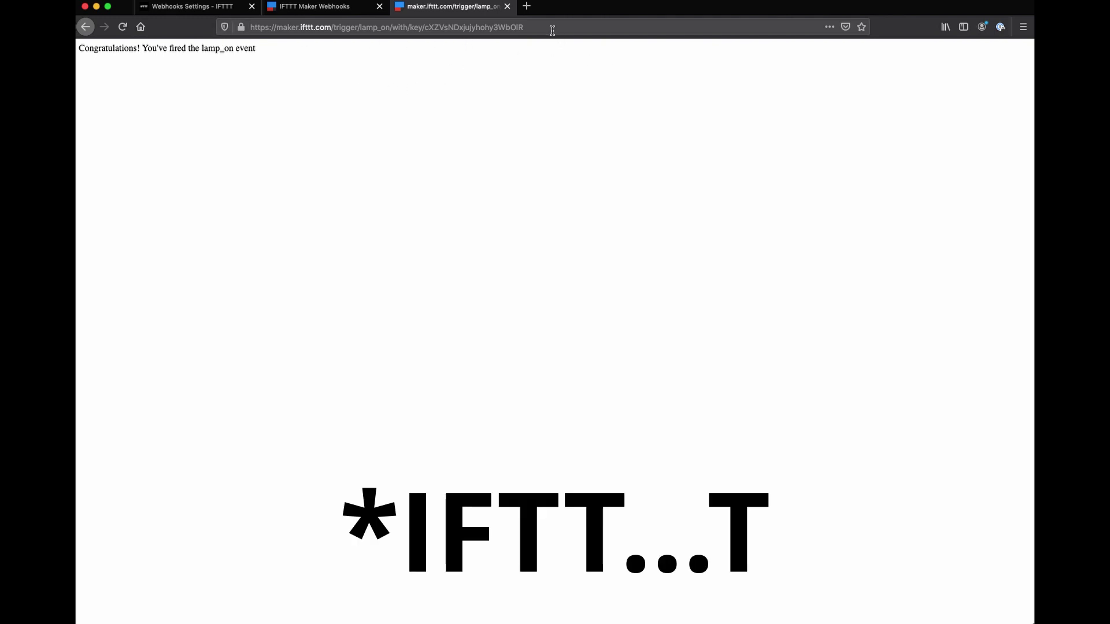
# Return from the Webhooks settings to the service page and start creating another applet
pyautogui.click(327, 7)
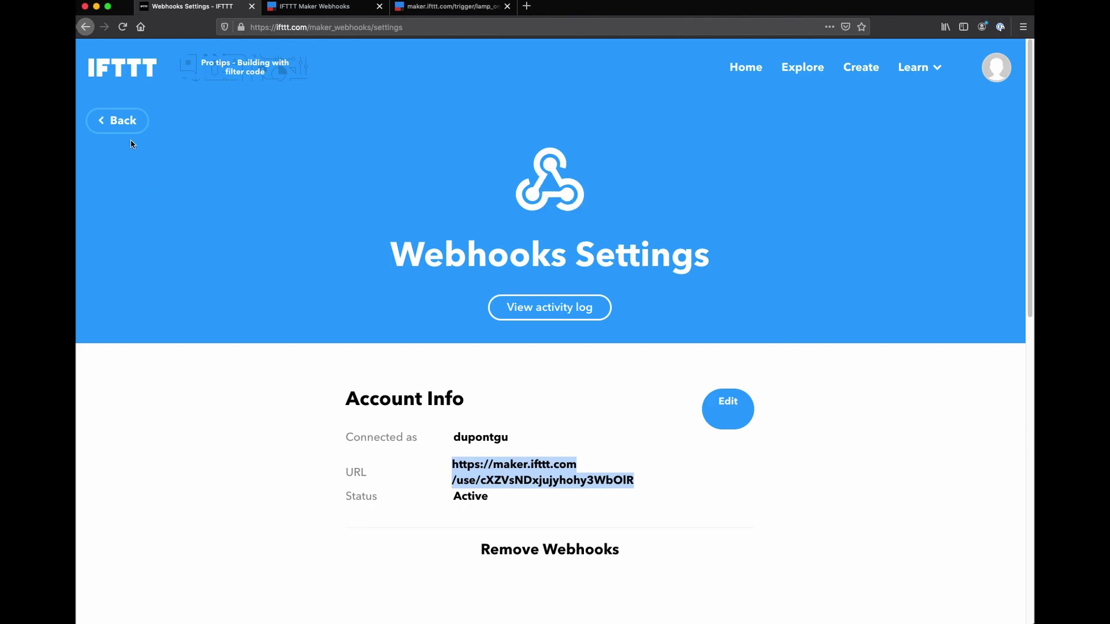
pyautogui.click(121, 120)
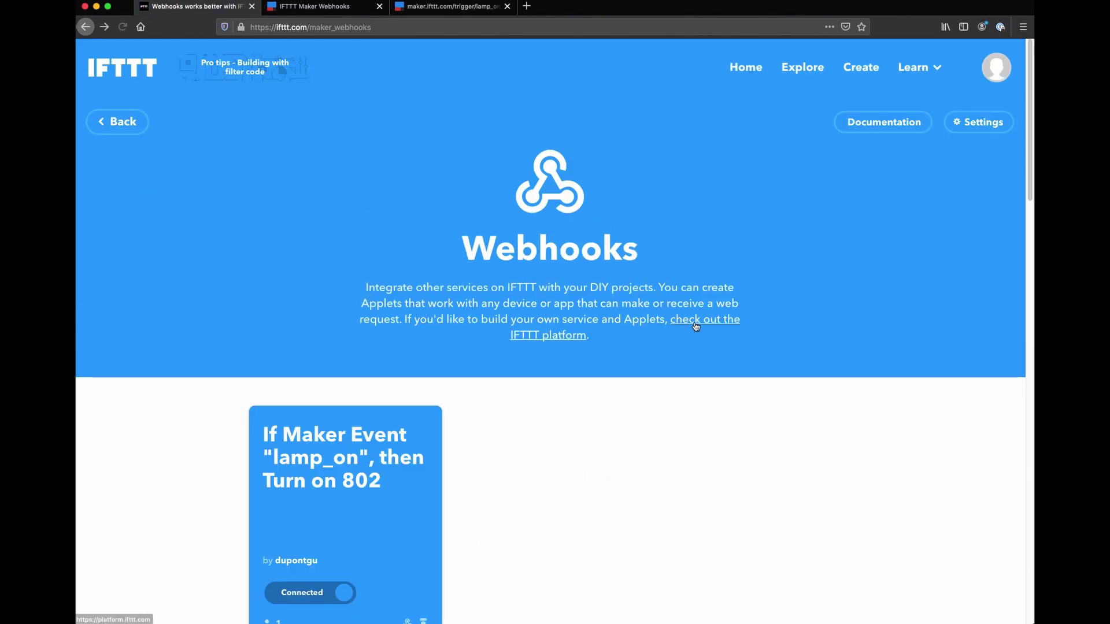
pyautogui.scroll(-2, 553, 428)
pyautogui.scroll(2, 554, 431)
pyautogui.click(861, 67)
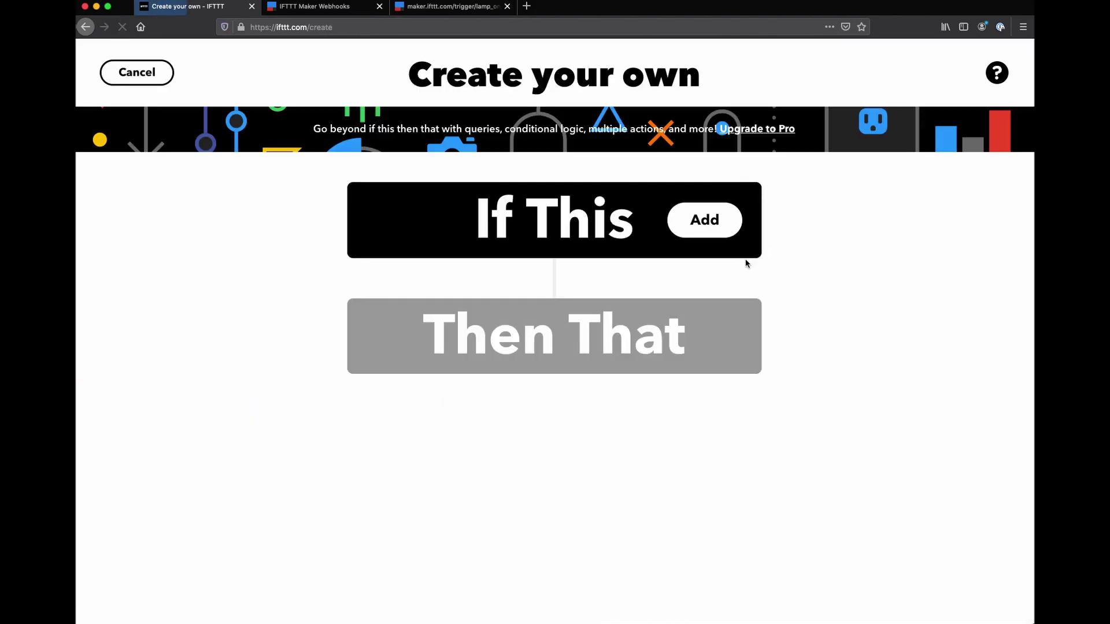
# Add a Webhooks "Receive a web request" trigger to the new applet, with an event name beginning with "lamp"
pyautogui.click(625, 232)
pyautogui.write('w')
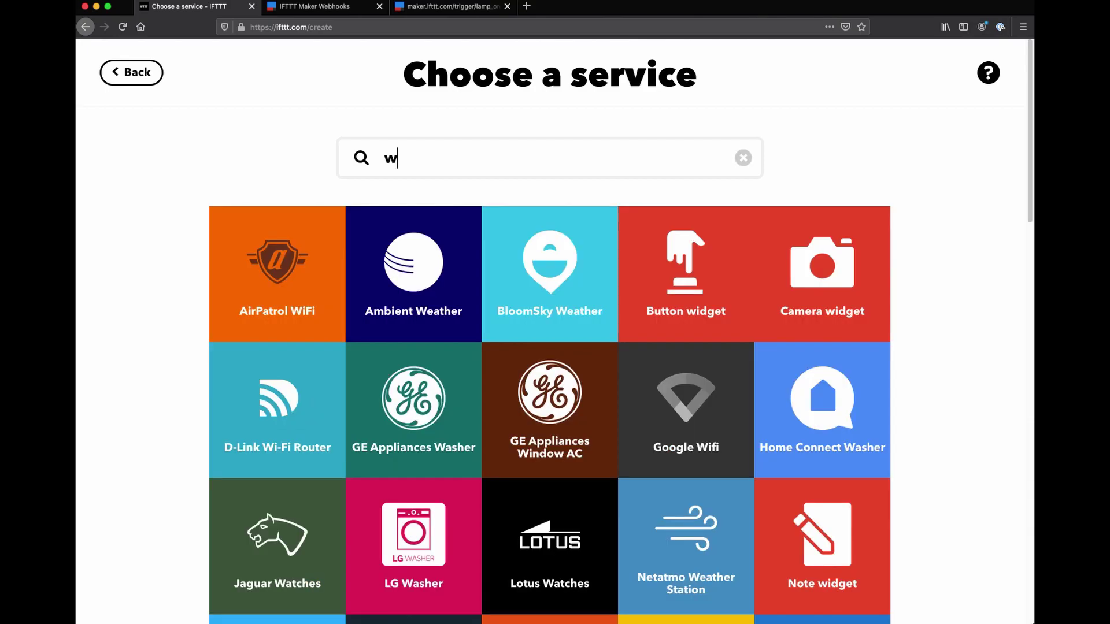
pyautogui.write('eb')
pyautogui.click(675, 276)
pyautogui.scroll(-1, 602, 334)
pyautogui.click(539, 426)
pyautogui.write('lamp')
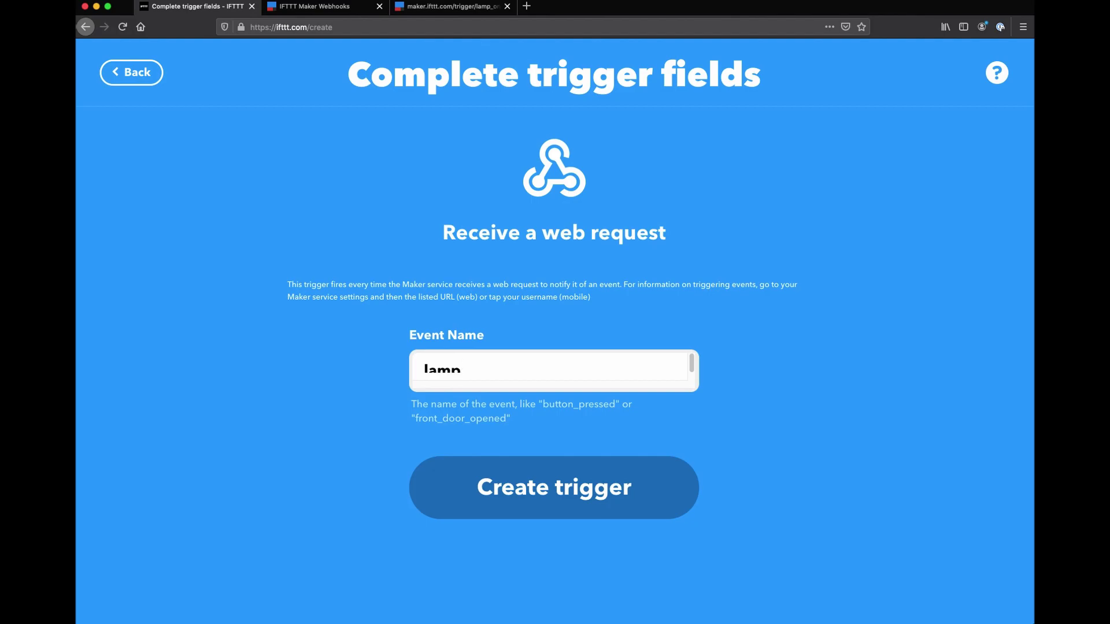
pyautogui.click(553, 479)
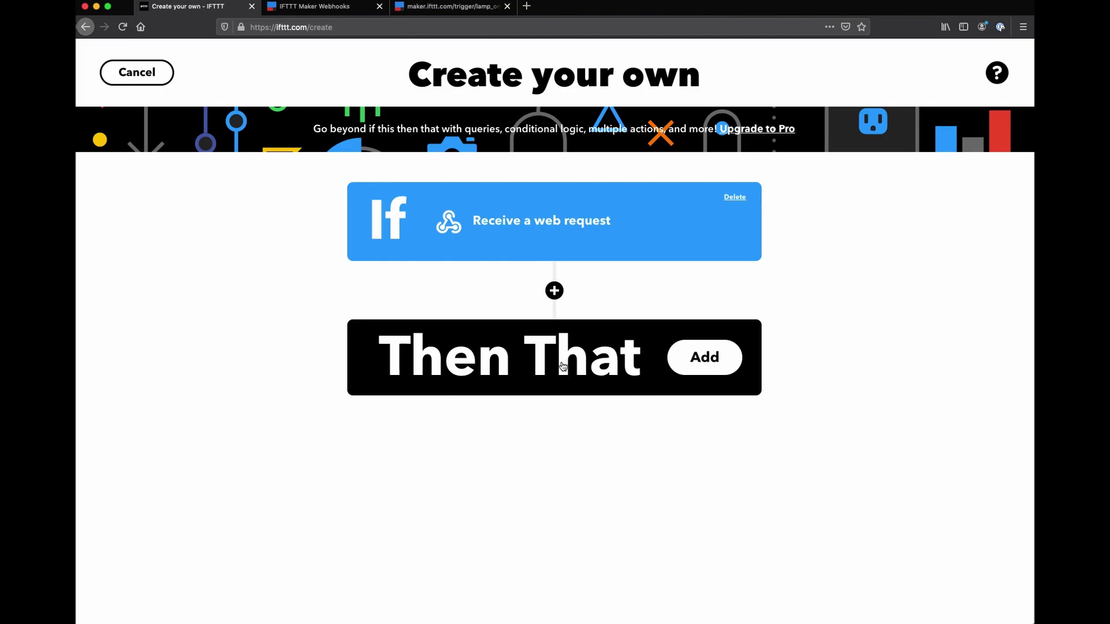
# Choose the WeMo Smart Plug service's "Turn off" action for the second applet
pyautogui.click(562, 365)
pyautogui.write('wemo')
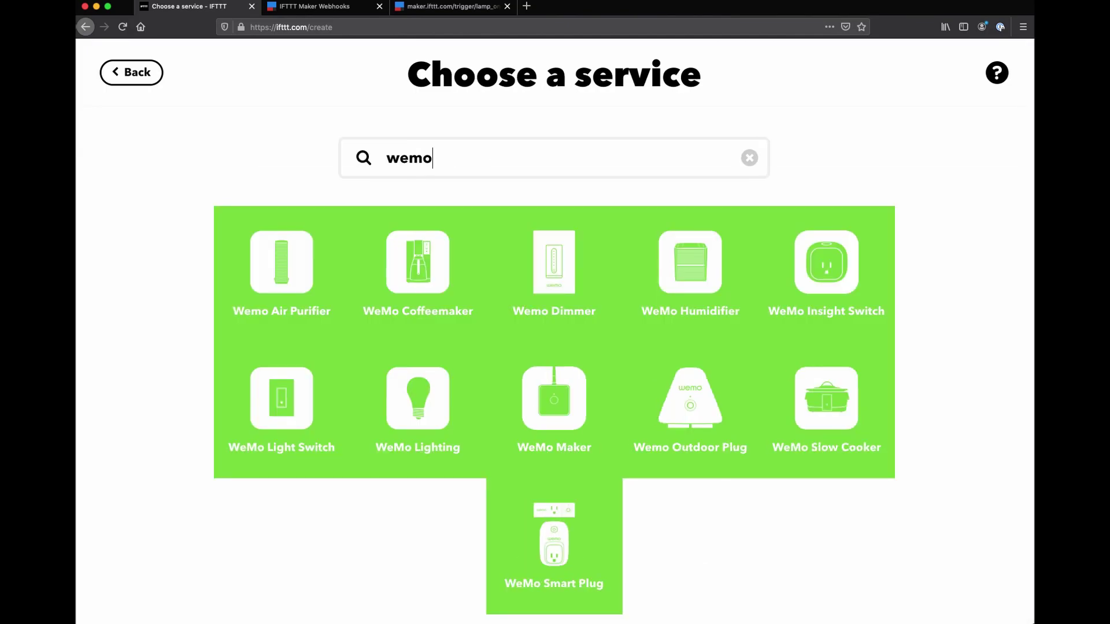
pyautogui.click(550, 542)
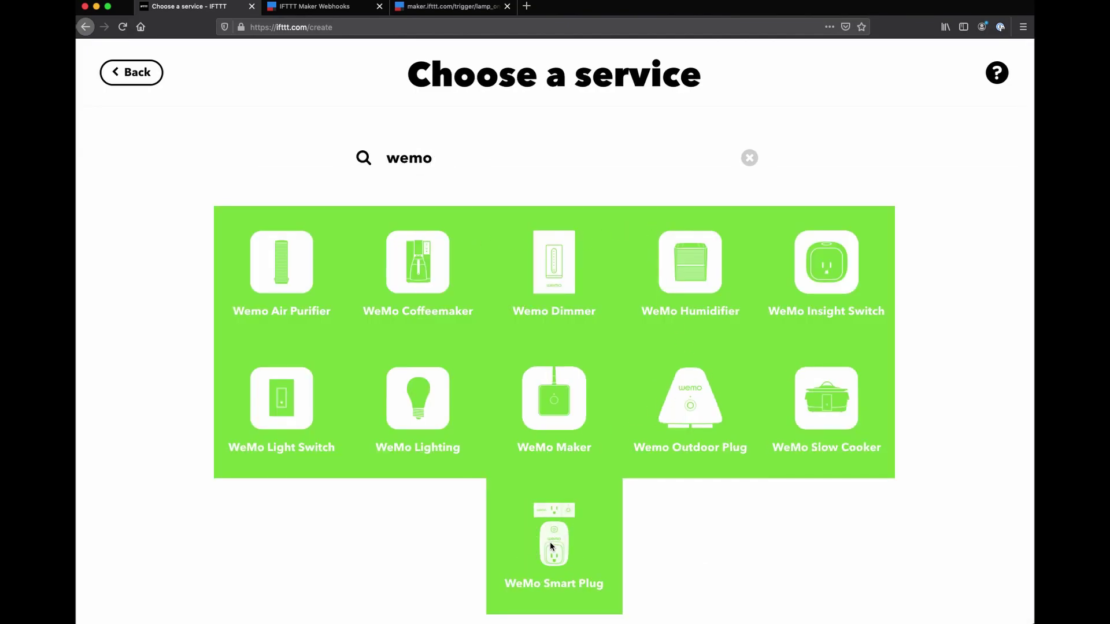
pyautogui.click(474, 438)
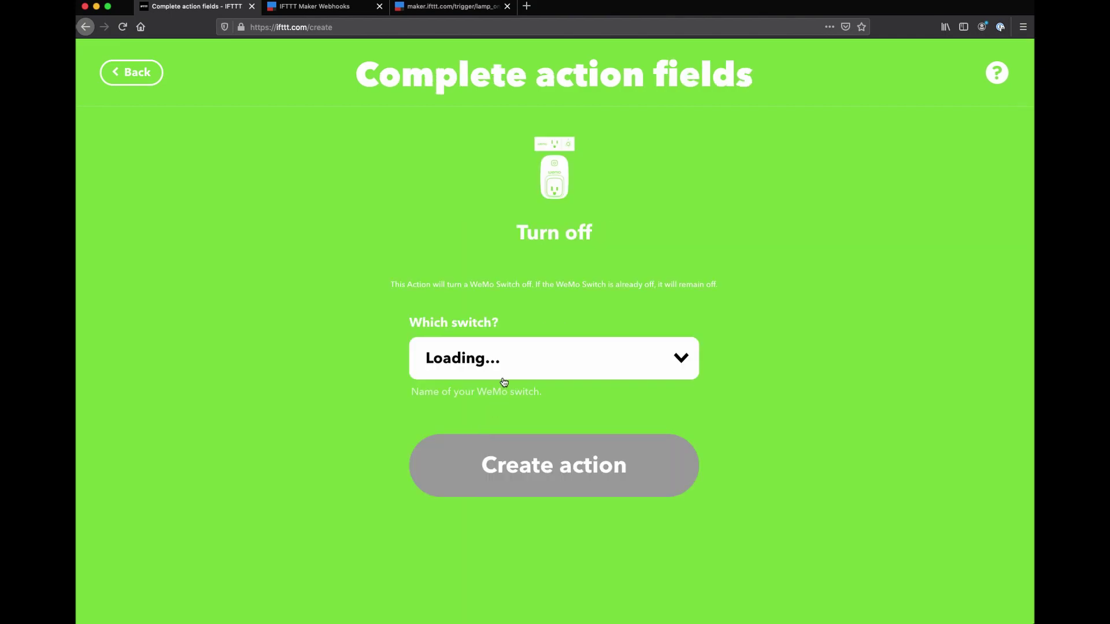
# Create the "Turn off" action for the 802 WeMo switch and finish the lamp_off applet
pyautogui.click(535, 471)
pyautogui.click(526, 500)
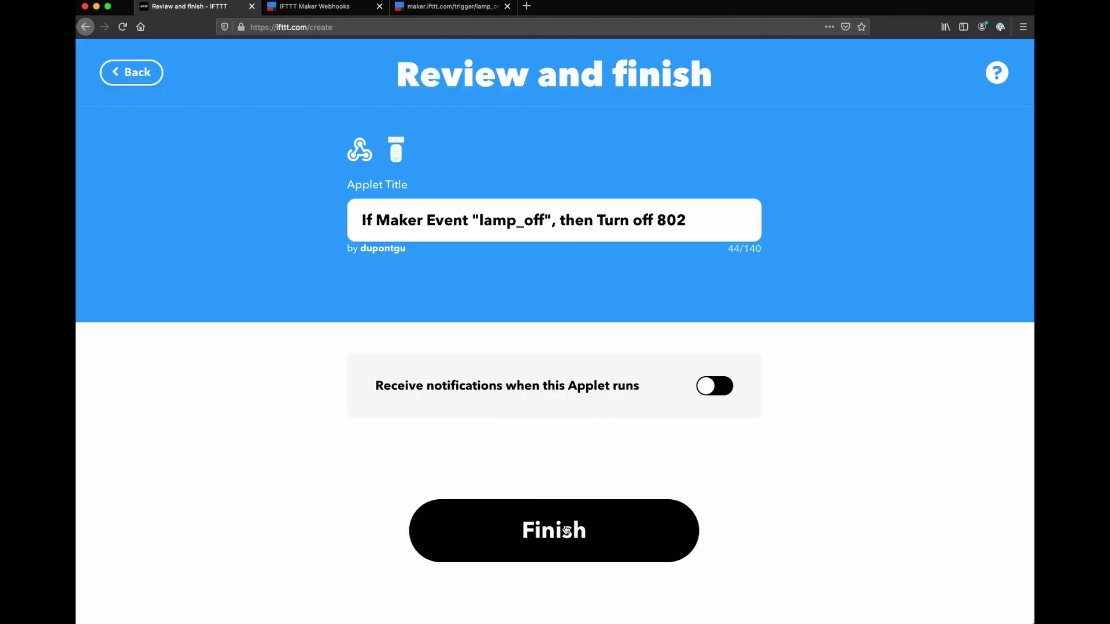
pyautogui.click(493, 523)
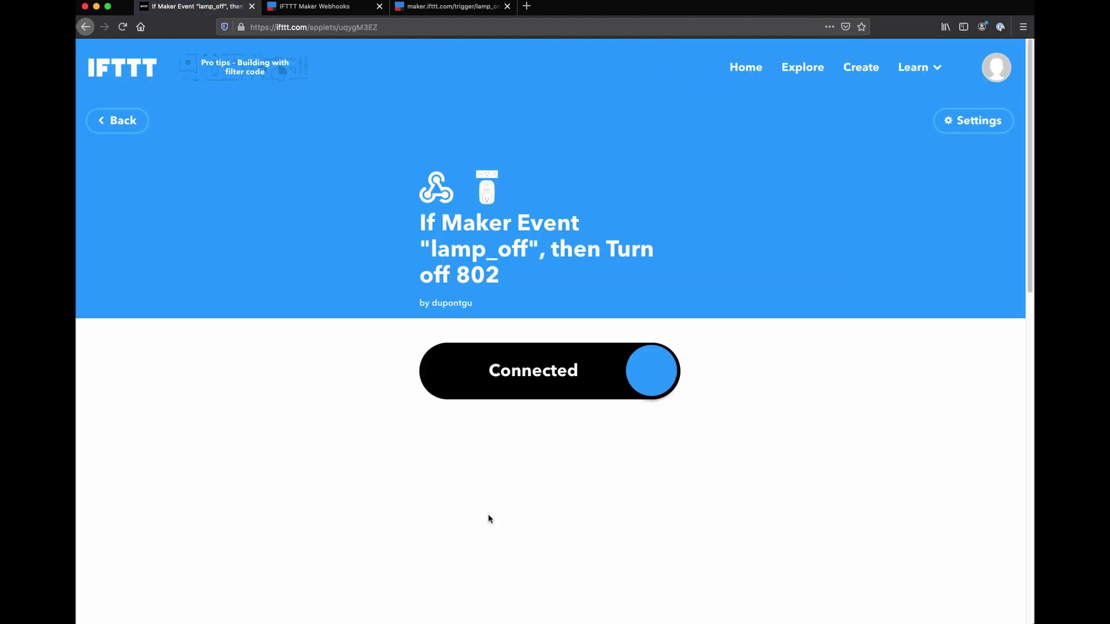
# Change the event name in the already opened trigger URL to lamp_off and fire the event
pyautogui.click(439, 8)
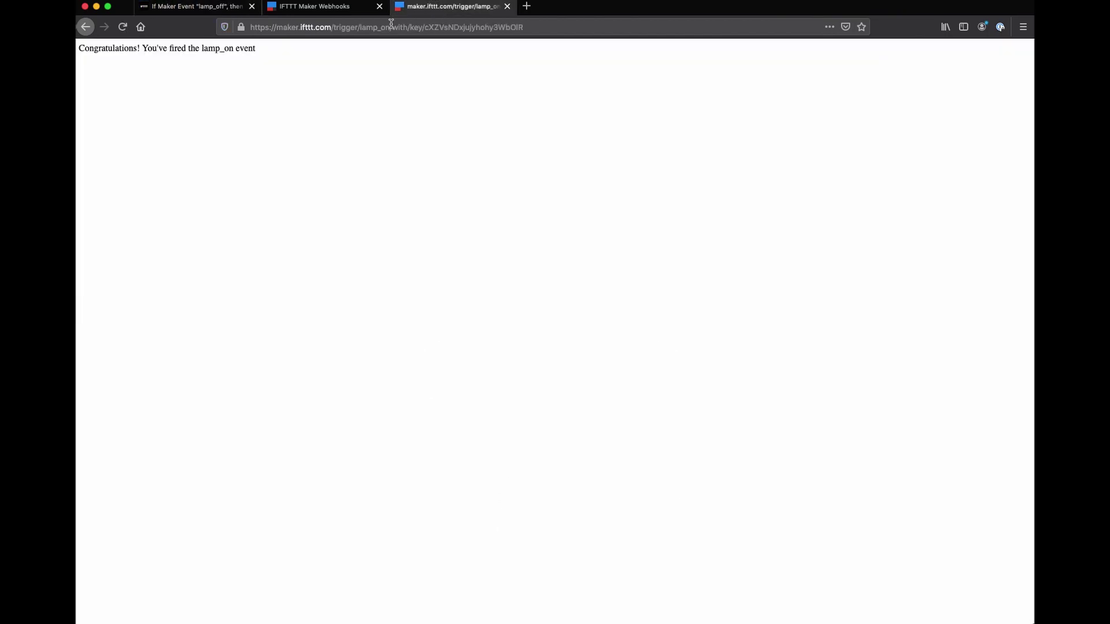
pyautogui.click(390, 27)
pyautogui.press('super+c')
pyautogui.click(392, 44)
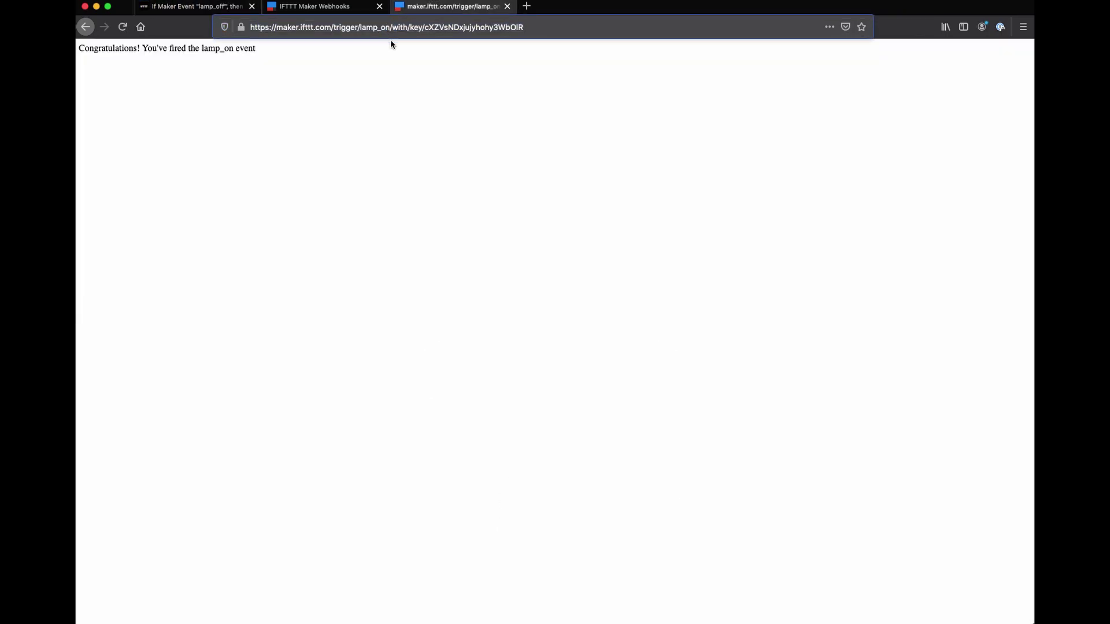
pyautogui.press('BackSpace')
pyautogui.write('ff')
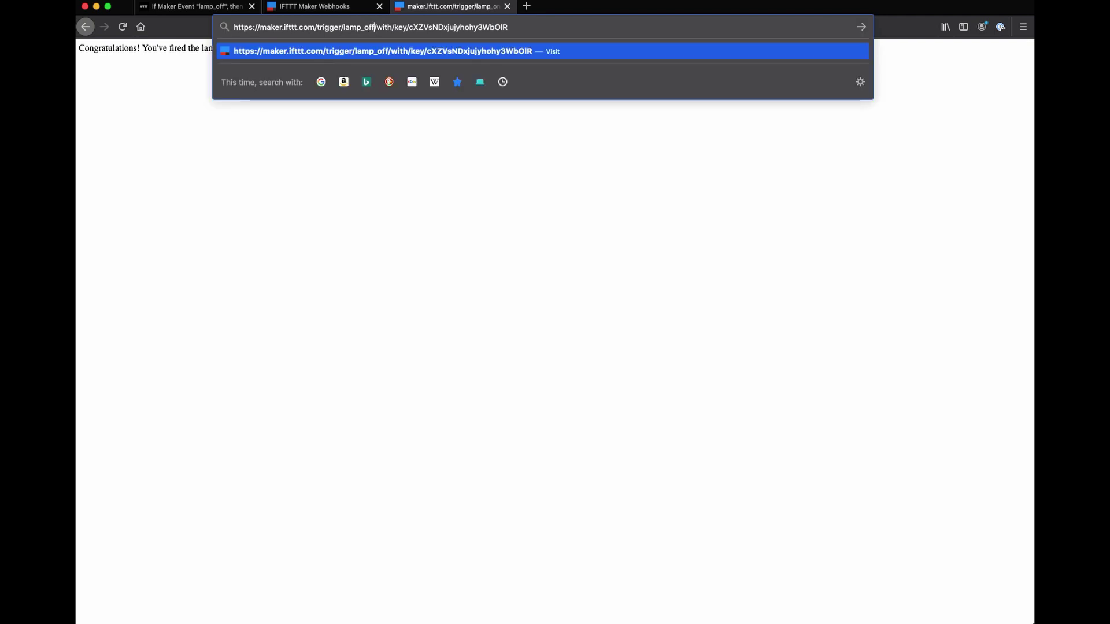
pyautogui.press('Return')
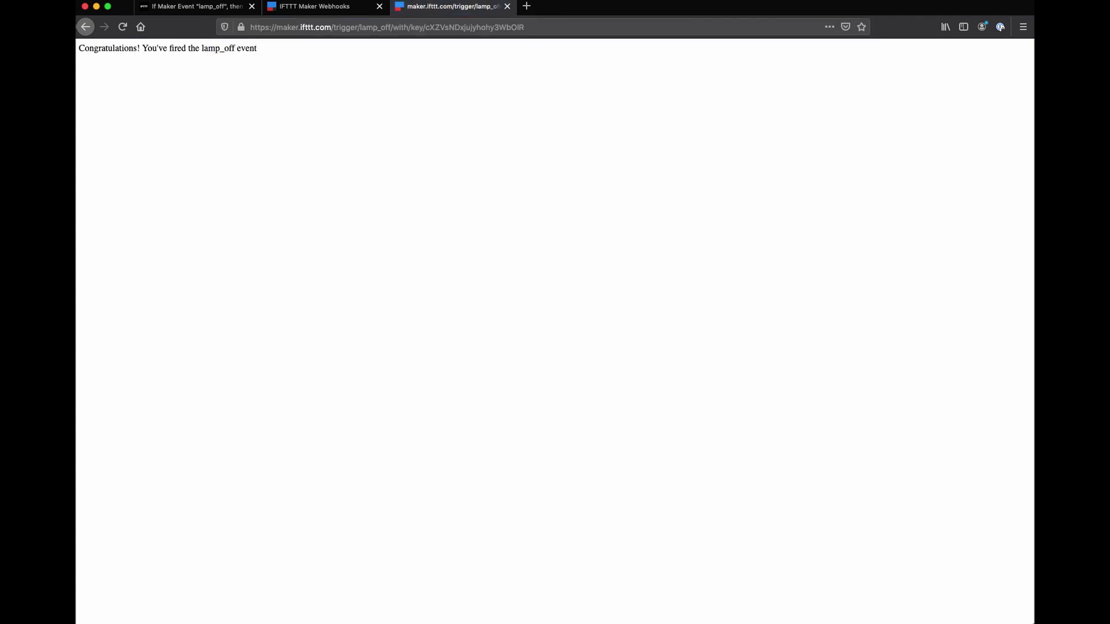
# Set the trigger URL's event name back to lamp_on and fire the event again
pyautogui.click(388, 27)
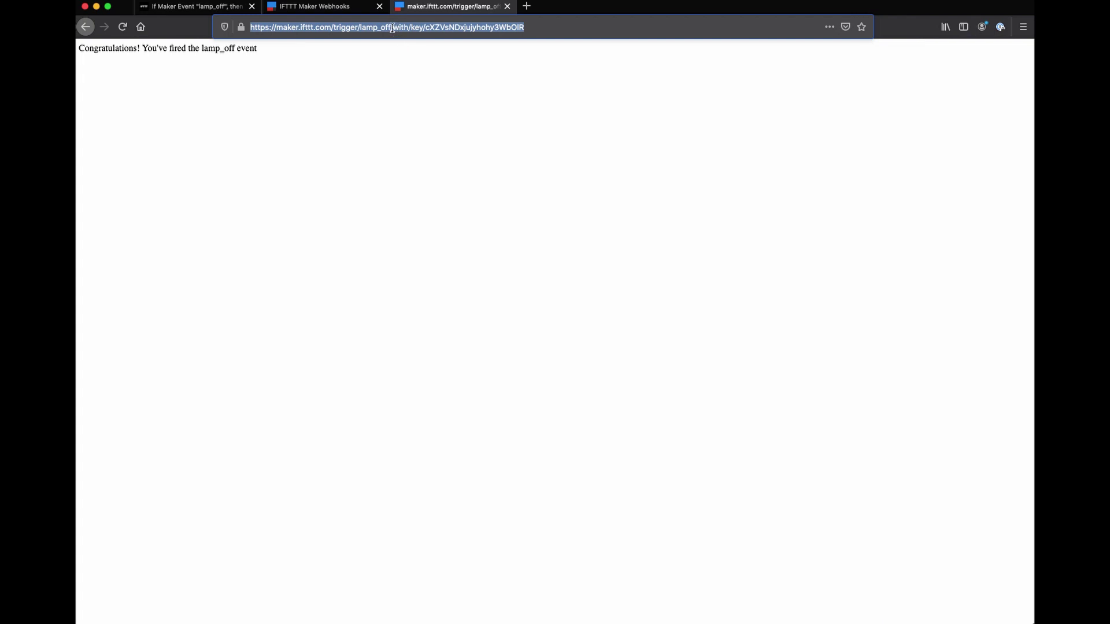
pyautogui.click(392, 27)
pyautogui.press('BackSpace')
pyautogui.press('BackSpace')
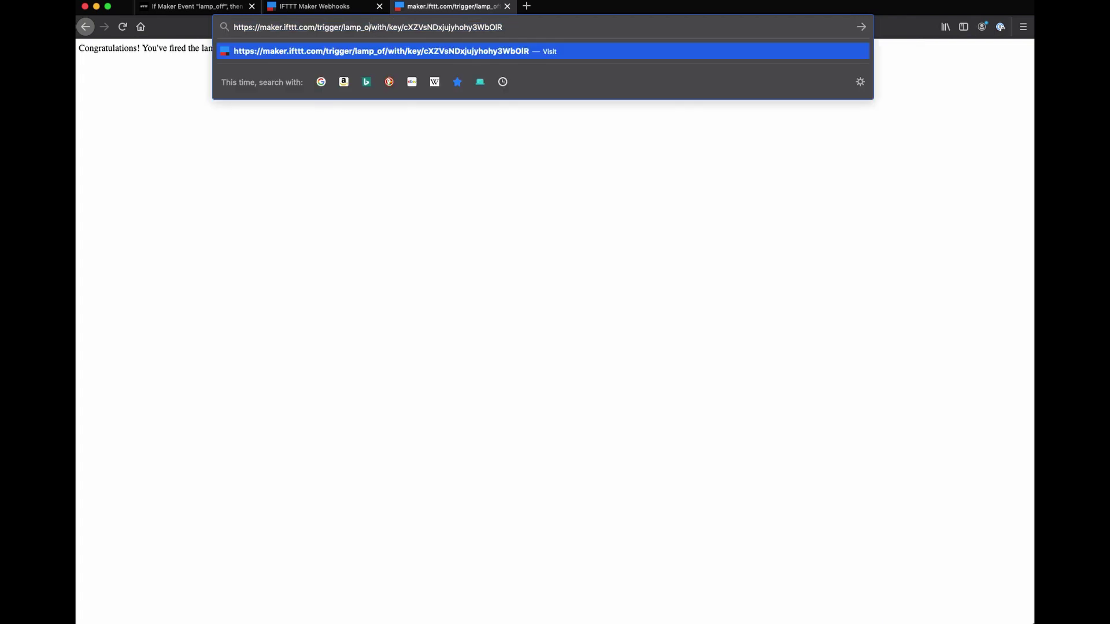
pyautogui.write('n')
pyautogui.press('Return')
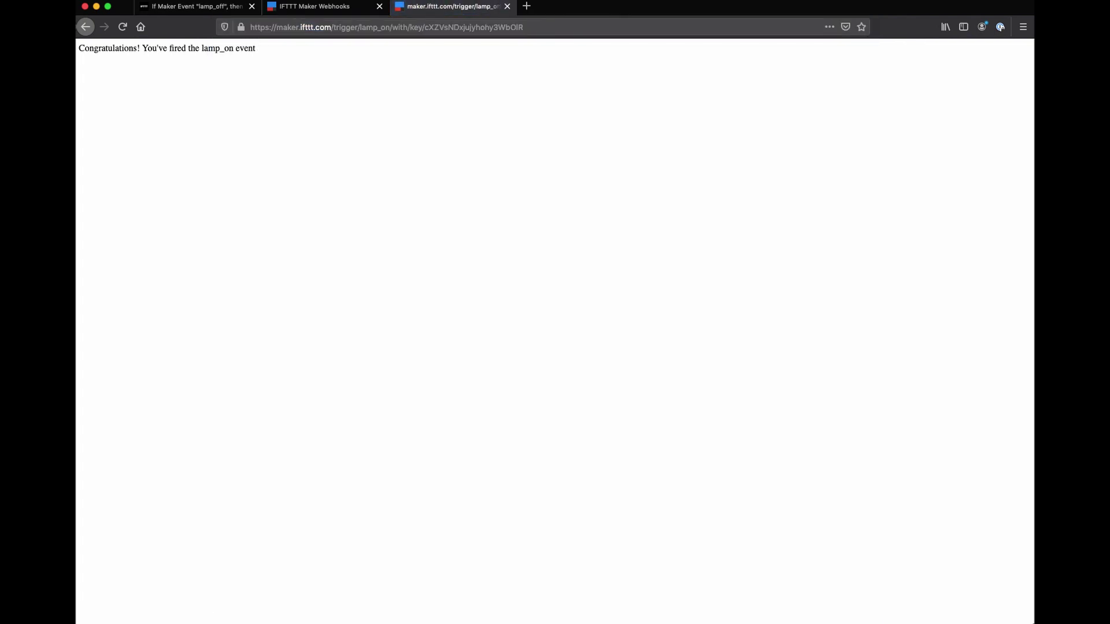
# Copy the lamp_on trigger URL, including its Webhooks key, and paste it into a new TextEdit document
pyautogui.press('super+l')
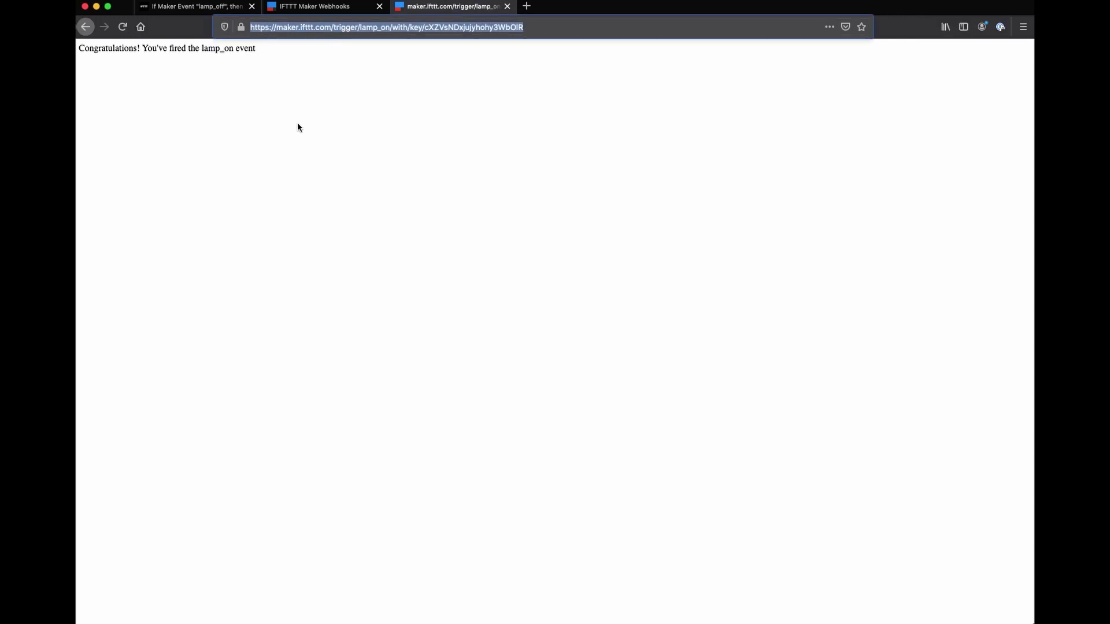
pyautogui.press('super+space')
pyautogui.write('text')
pyautogui.press('Return')
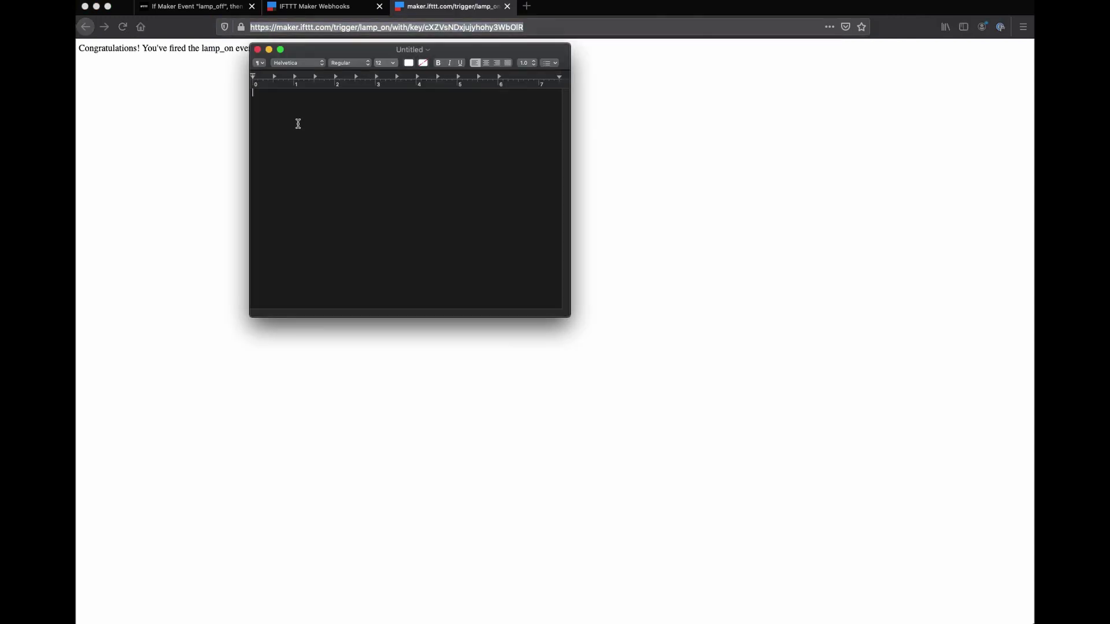
pyautogui.press('super+v')
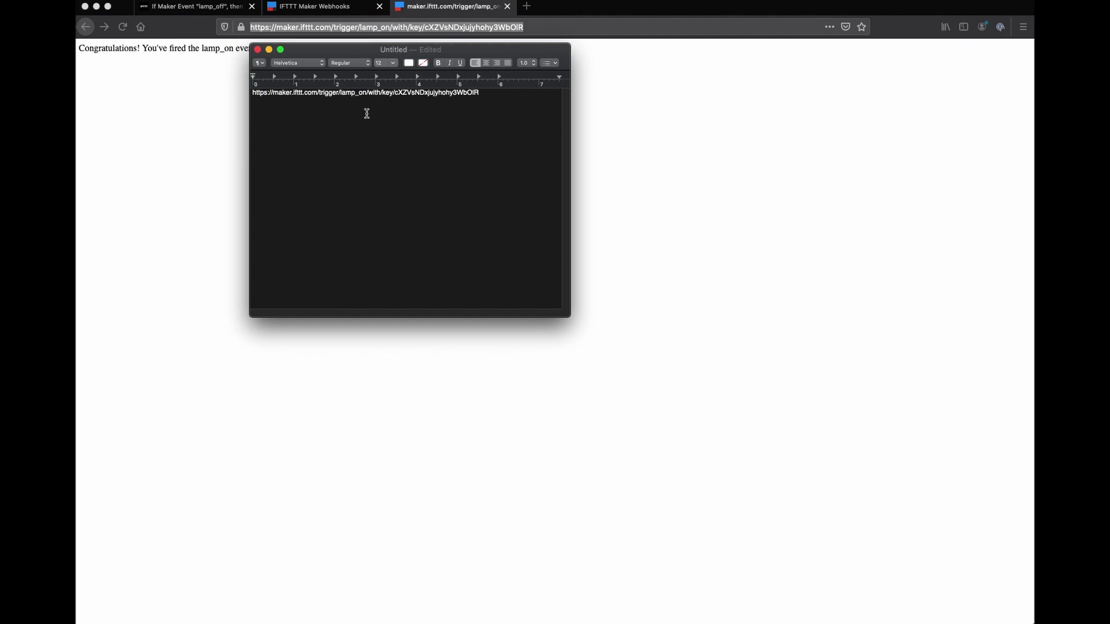
# Paste the trigger URL with its Webhooks key again on a second line and change its event name to lamp_off
pyautogui.press('super+v')
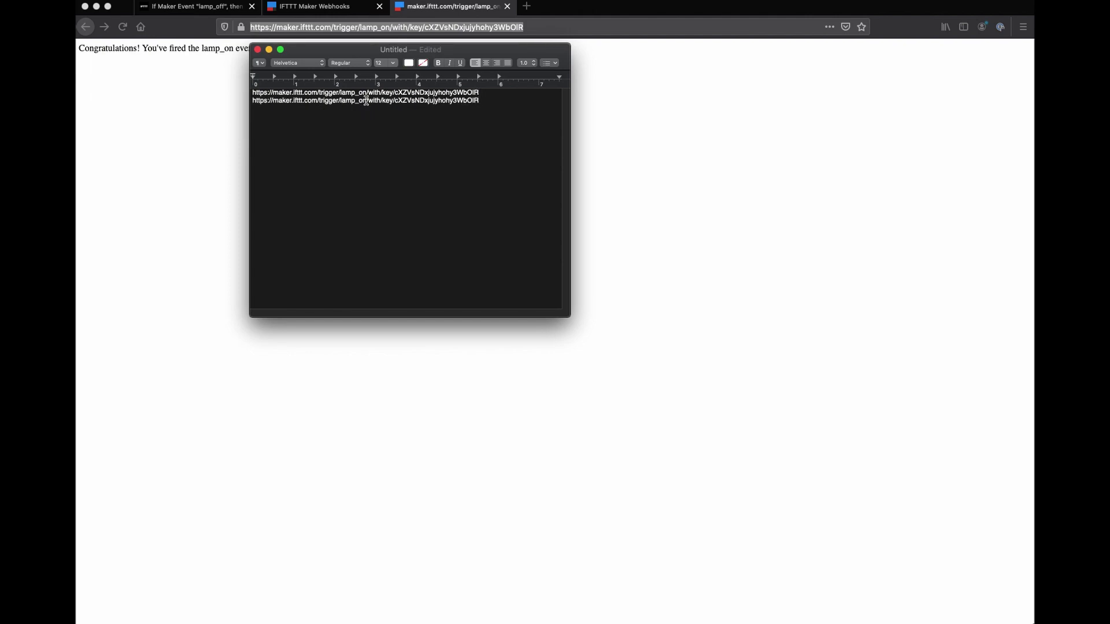
pyautogui.doubleClick(366, 101)
pyautogui.write('off')
# Save the document as ifttt_urls in the Documents folder in Rich Text Document format
pyautogui.press('super+s')
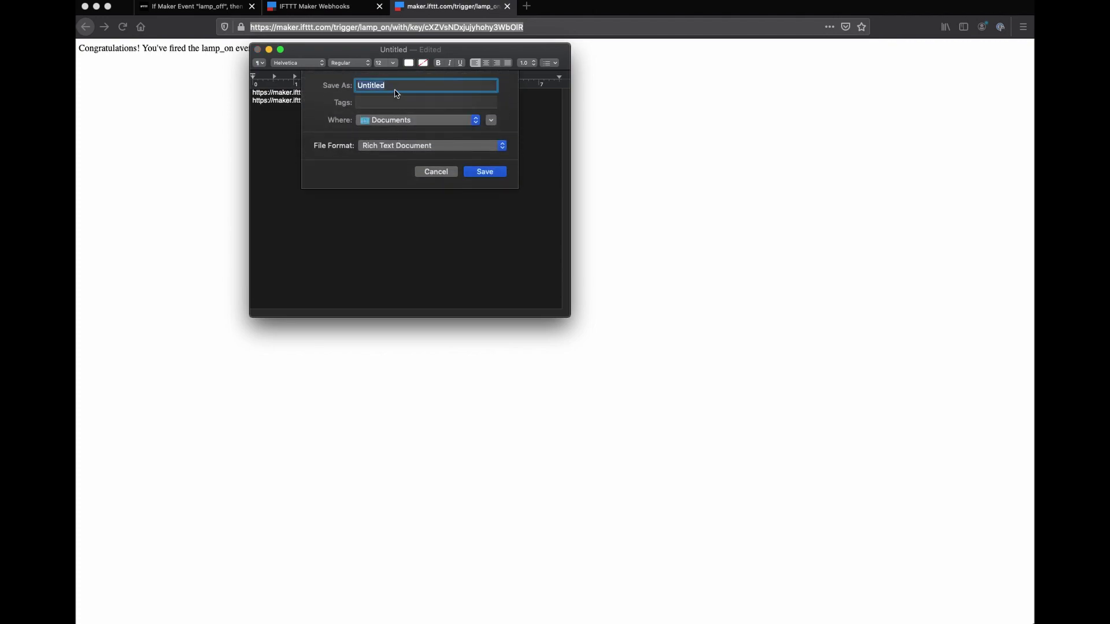
pyautogui.write('ifttt_urls')
pyautogui.press('Return')
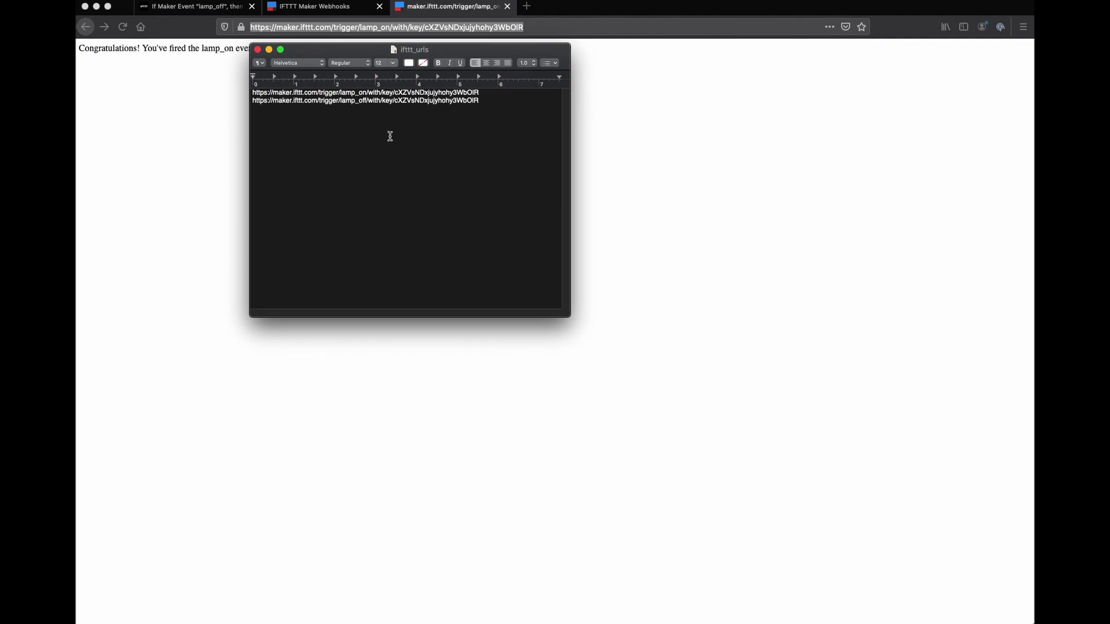